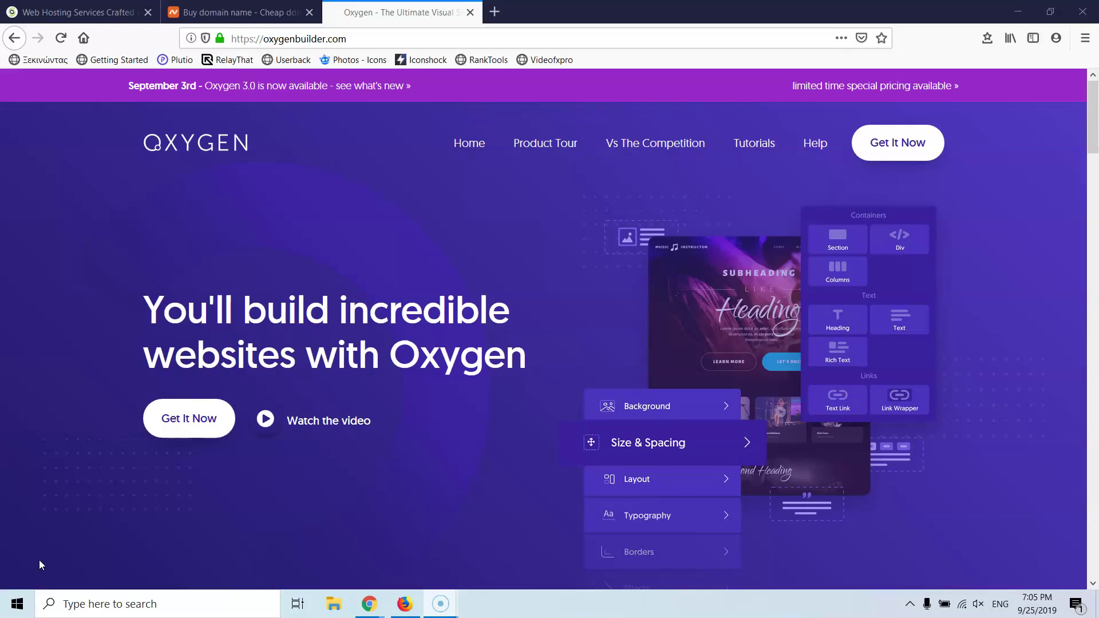
Step: On the SiteGround tab, scroll down and choose Get Started under Web Hosting
{"action": "left_click", "coordinate": [74, 12]}
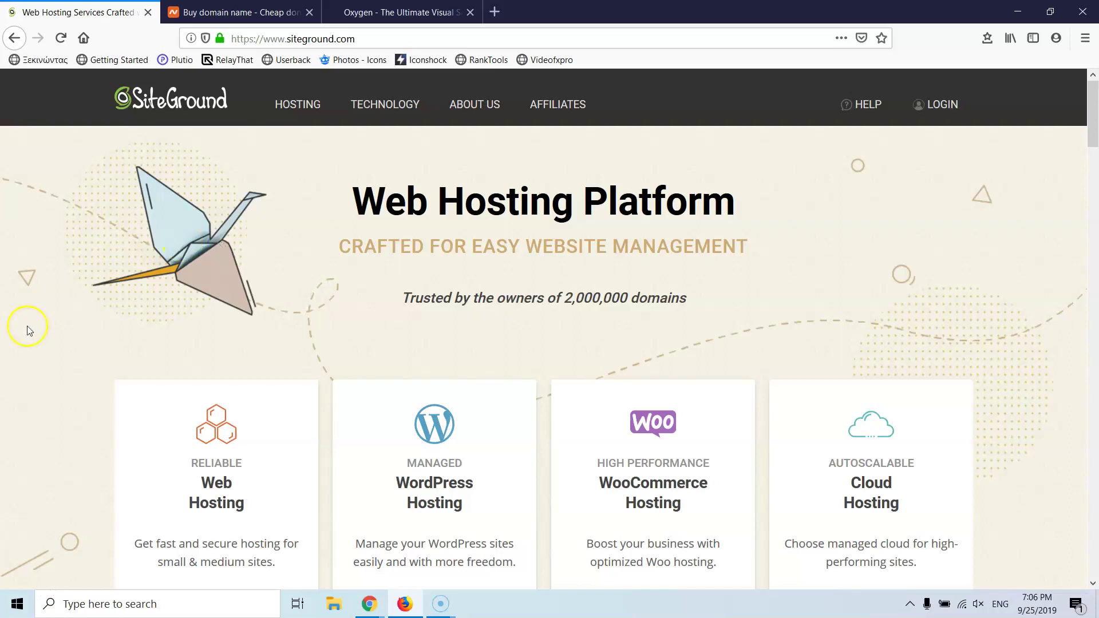
{"action": "scroll", "coordinate": [25, 263], "scroll_direction": "down", "scroll_amount": 4}
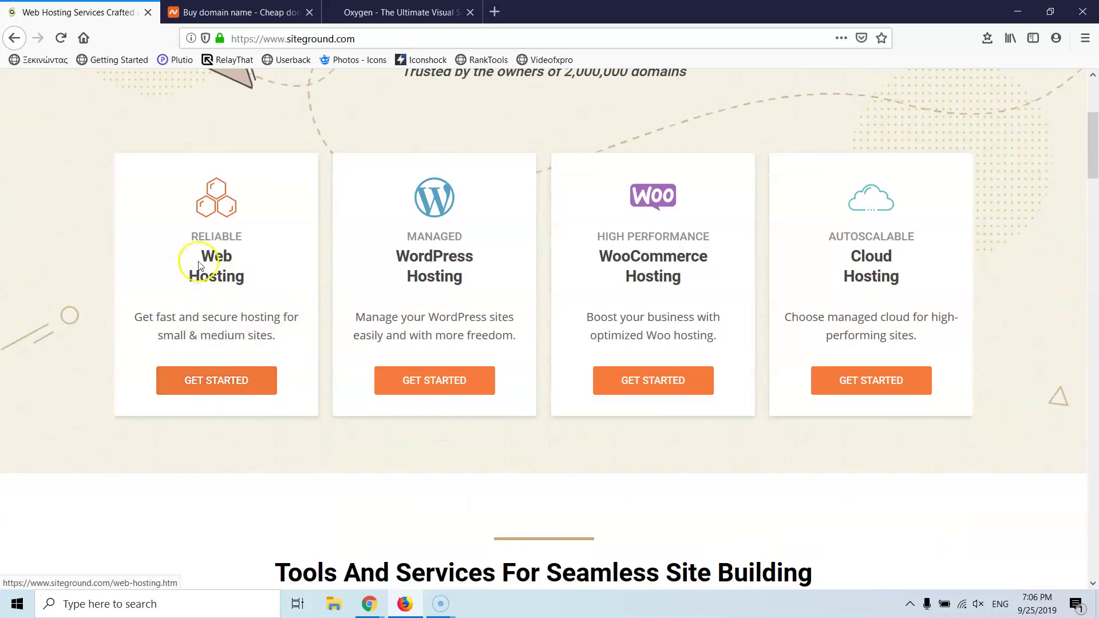
{"action": "left_click", "coordinate": [224, 384]}
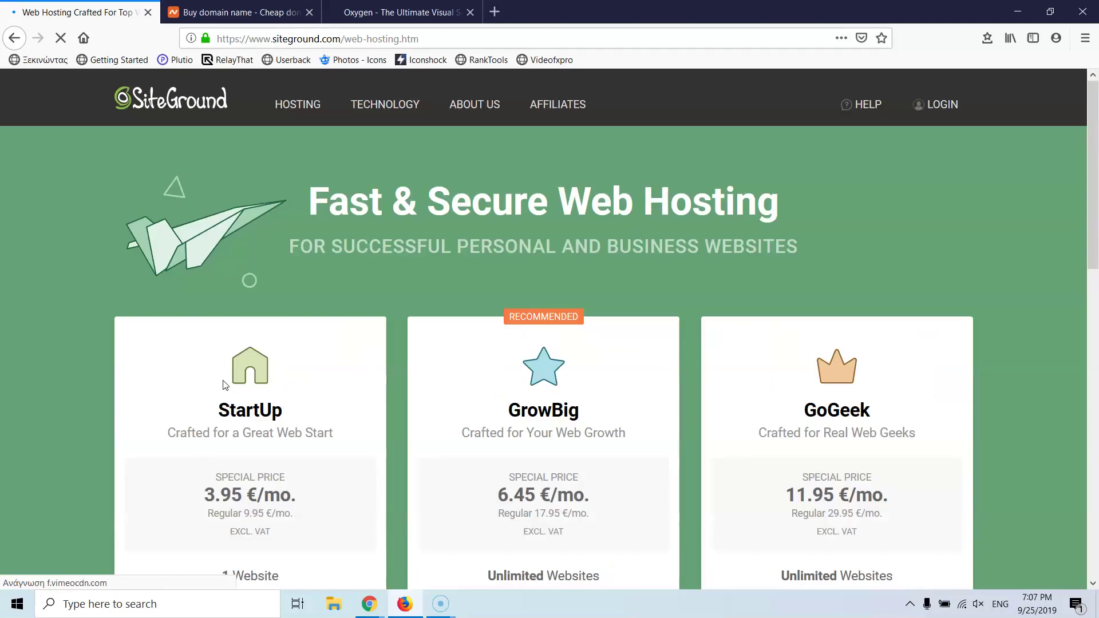
Step: Compare the StartUp, GrowBig and GoGeek plan cards, then order the StartUp plan
{"action": "left_click", "coordinate": [215, 310]}
{"action": "scroll", "coordinate": [213, 307], "scroll_direction": "down", "scroll_amount": 4}
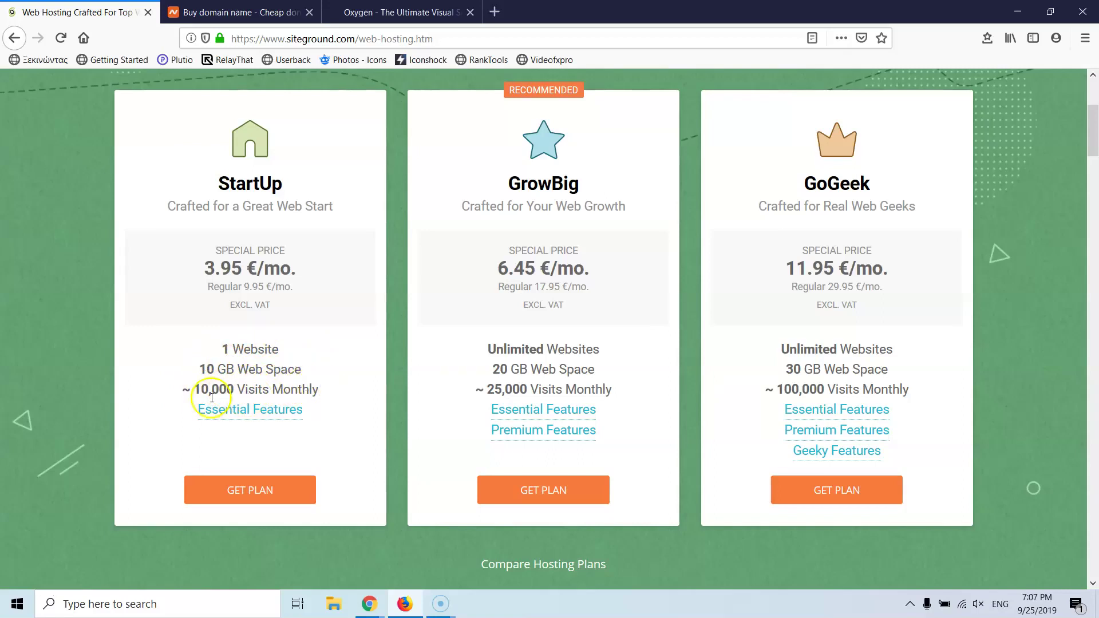
{"action": "left_click", "coordinate": [195, 392]}
{"action": "left_click_drag", "start_coordinate": [195, 391], "coordinate": [312, 391]}
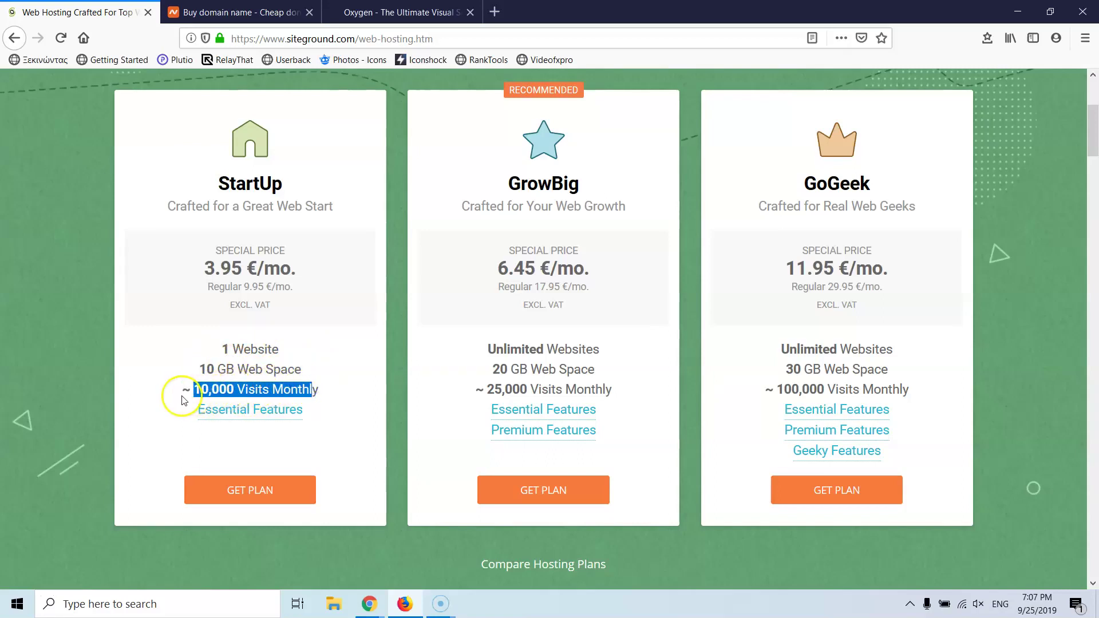
{"action": "left_click", "coordinate": [216, 382]}
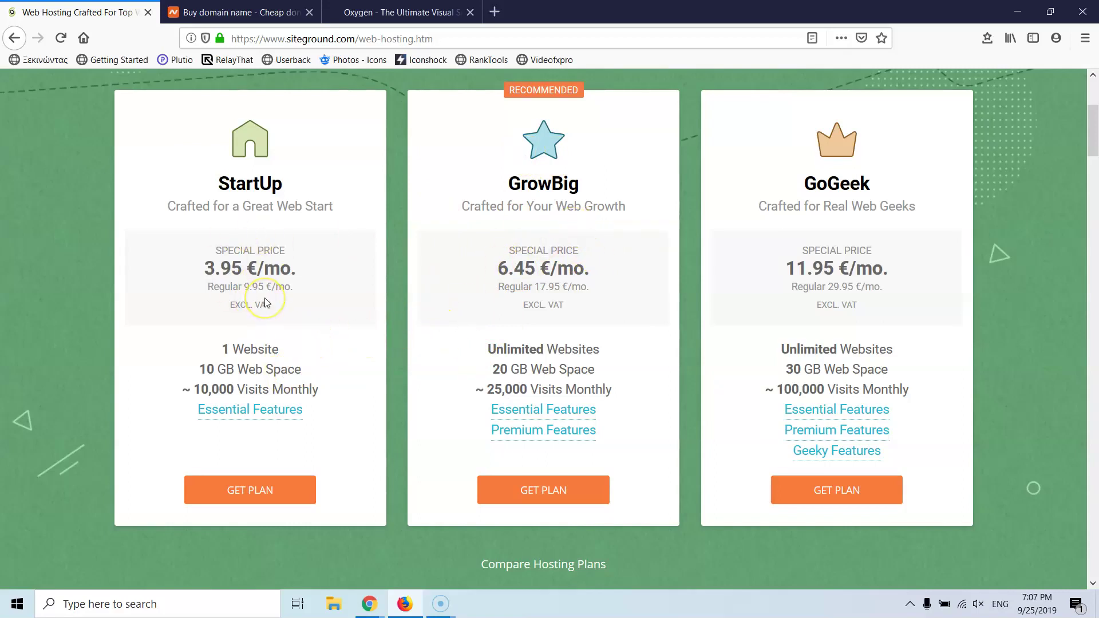
{"action": "left_click", "coordinate": [255, 498]}
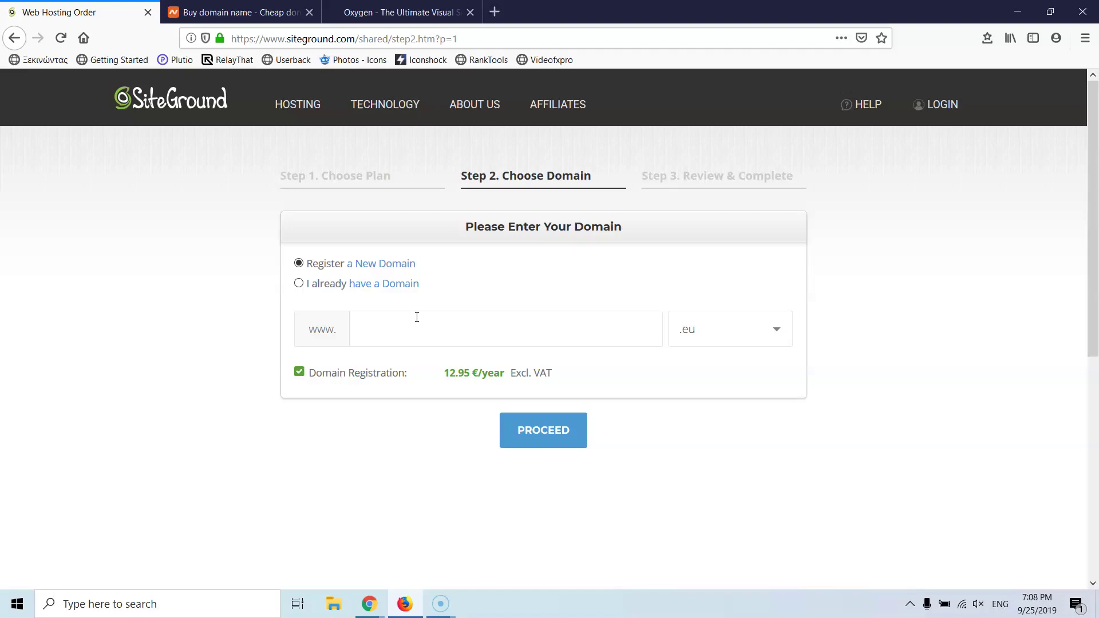
Step: Select 'I already have a Domain' on SiteGround's domain step, then return to Namecheap
{"action": "left_click", "coordinate": [227, 12]}
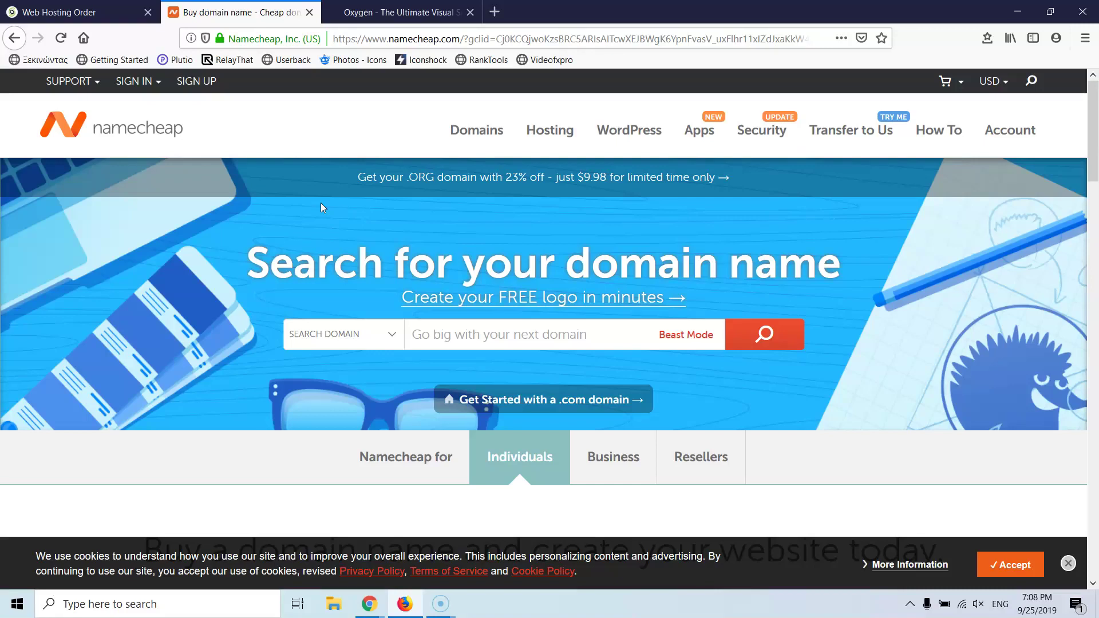
{"action": "left_click", "coordinate": [85, 12]}
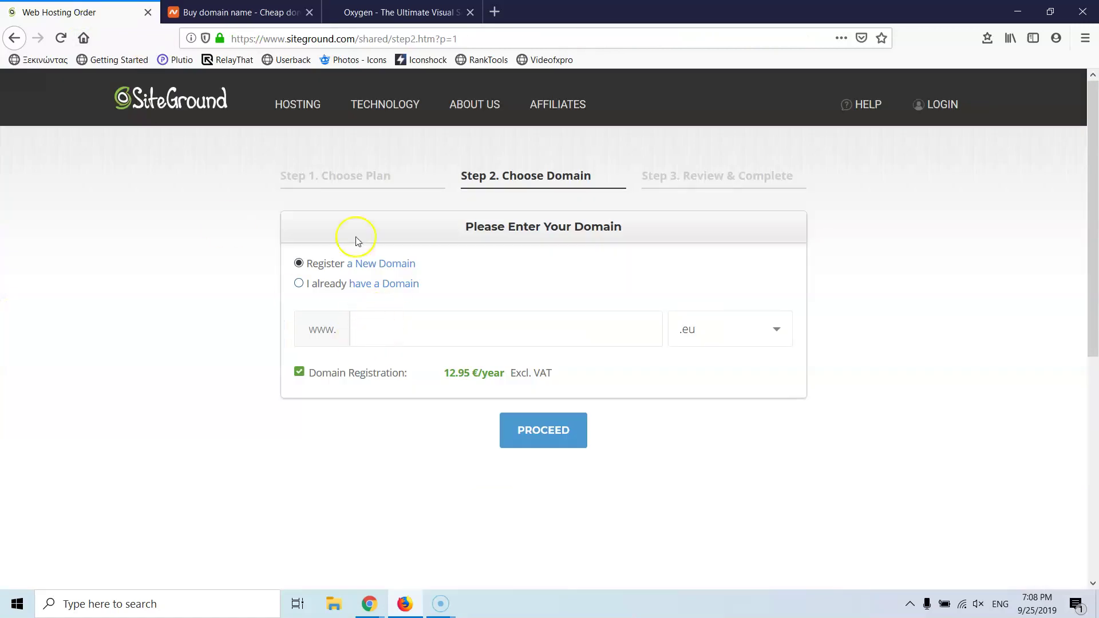
{"action": "left_click", "coordinate": [298, 283]}
{"action": "left_click", "coordinate": [397, 328]}
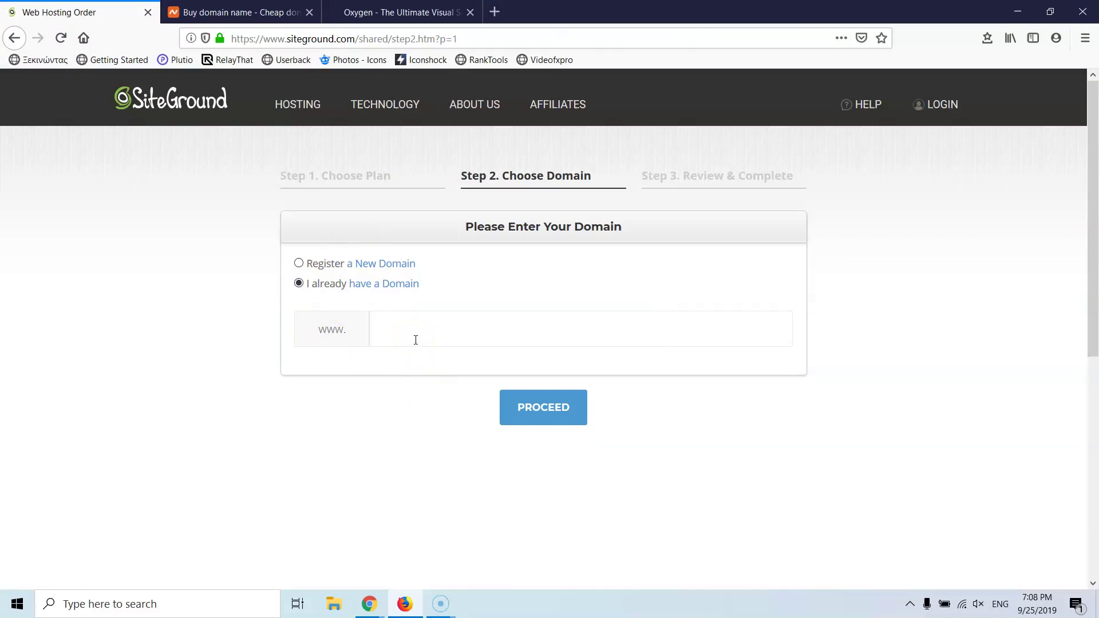
{"action": "left_click", "coordinate": [237, 13]}
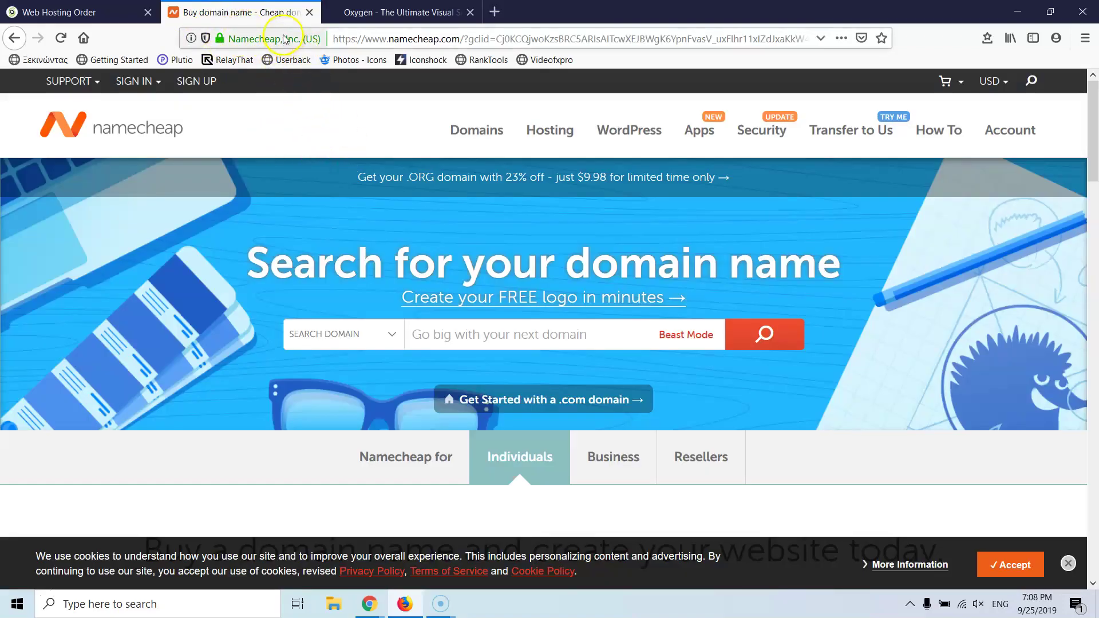
Step: Search Namecheap for stratostutorials.com and review the results, which show it taken
{"action": "left_click", "coordinate": [469, 332]}
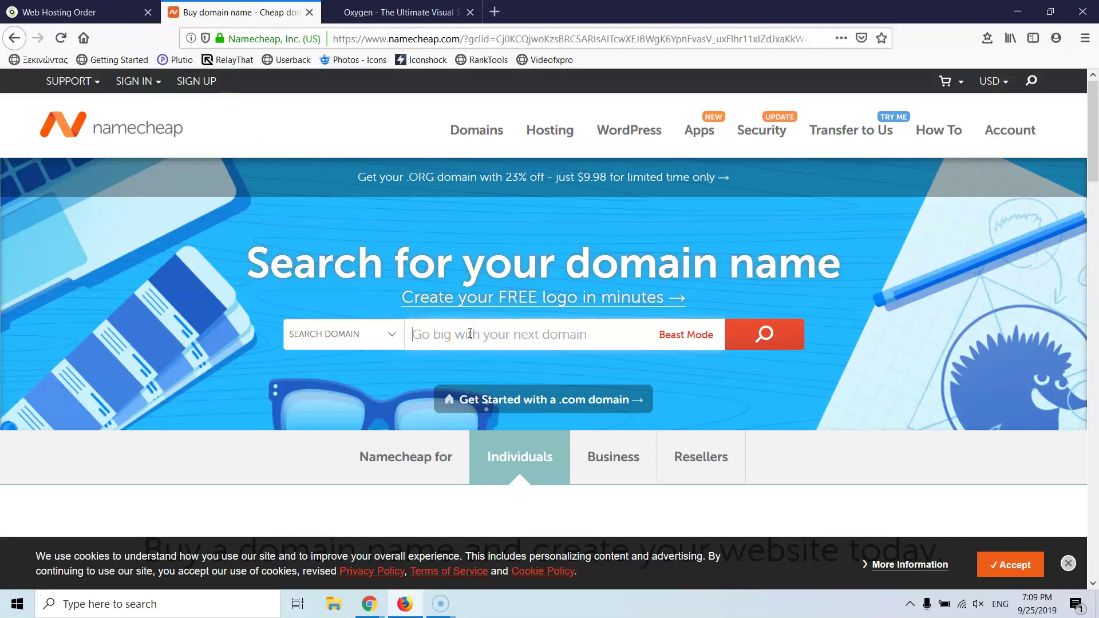
{"action": "type", "text": "strat"}
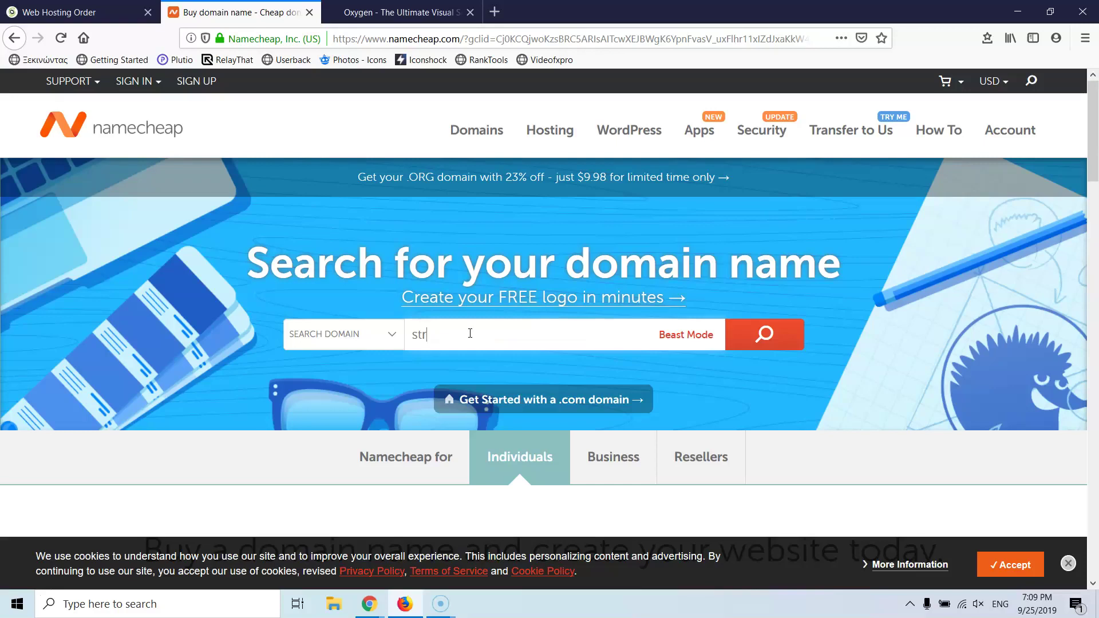
{"action": "type", "text": "ostutorials.com"}
{"action": "key", "text": "Return"}
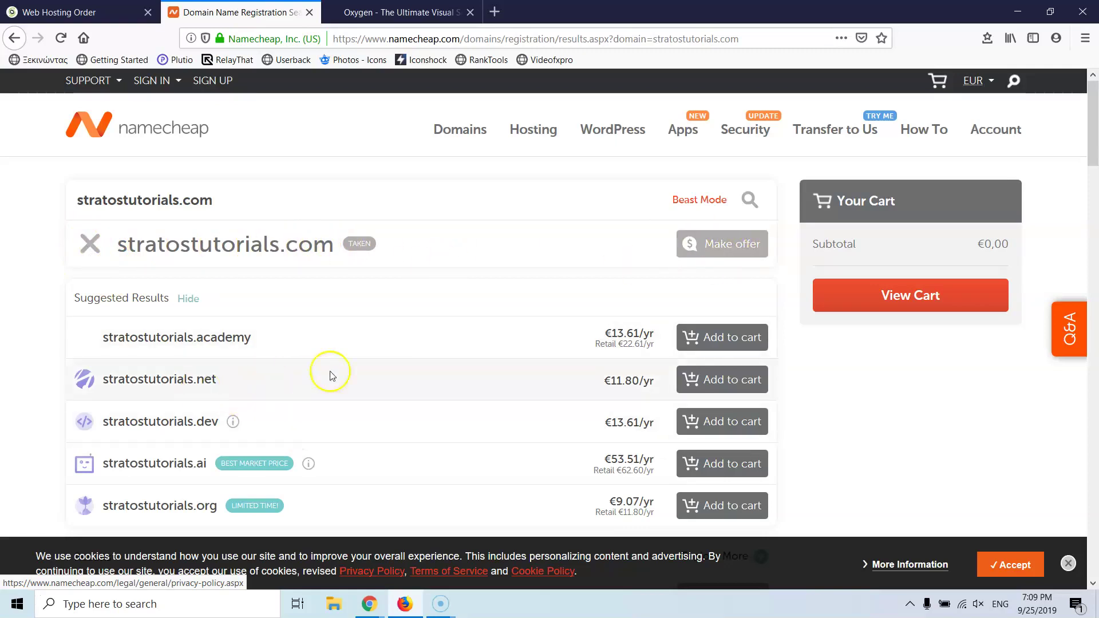
{"action": "scroll", "coordinate": [445, 324], "scroll_direction": "down", "scroll_amount": 2}
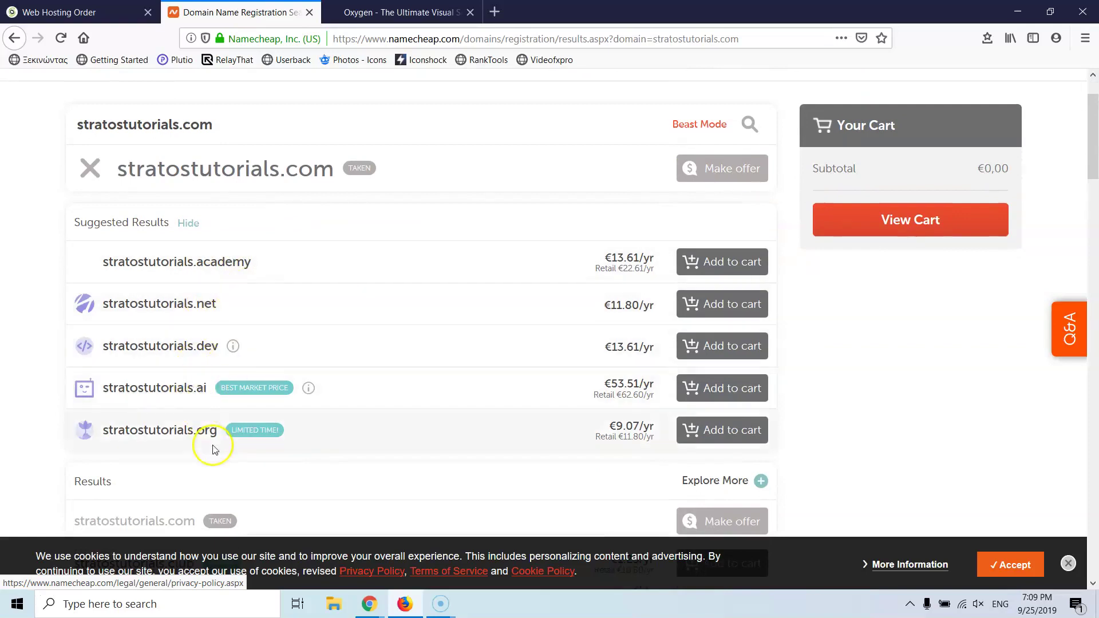
{"action": "scroll", "coordinate": [257, 395], "scroll_direction": "down", "scroll_amount": 3}
{"action": "scroll", "coordinate": [282, 370], "scroll_direction": "down", "scroll_amount": 10}
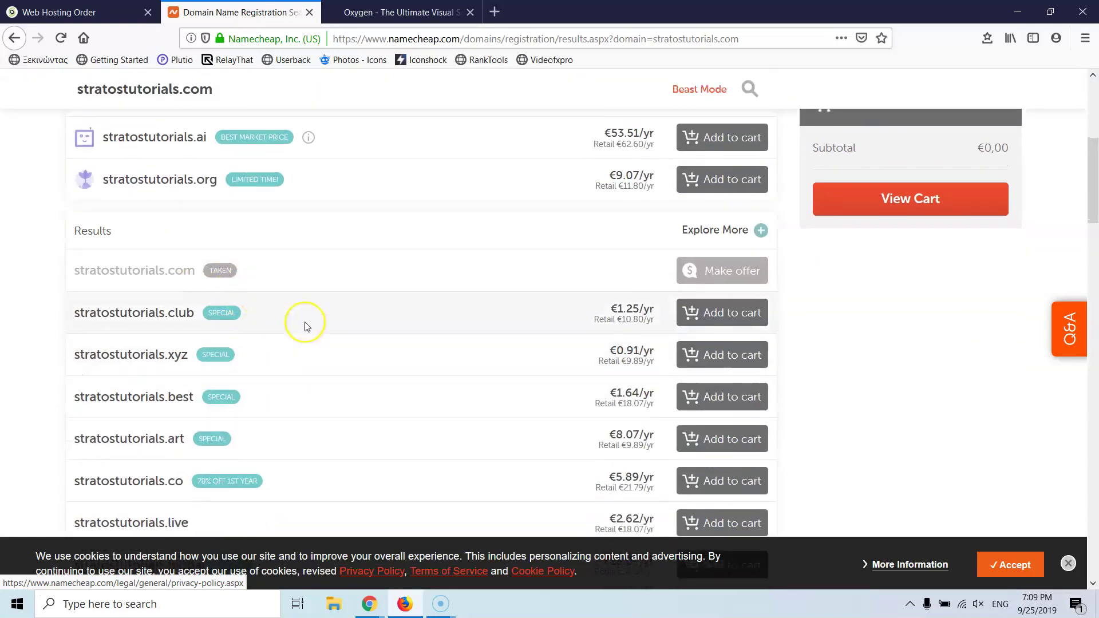
{"action": "scroll", "coordinate": [487, 338], "scroll_direction": "up", "scroll_amount": 12}
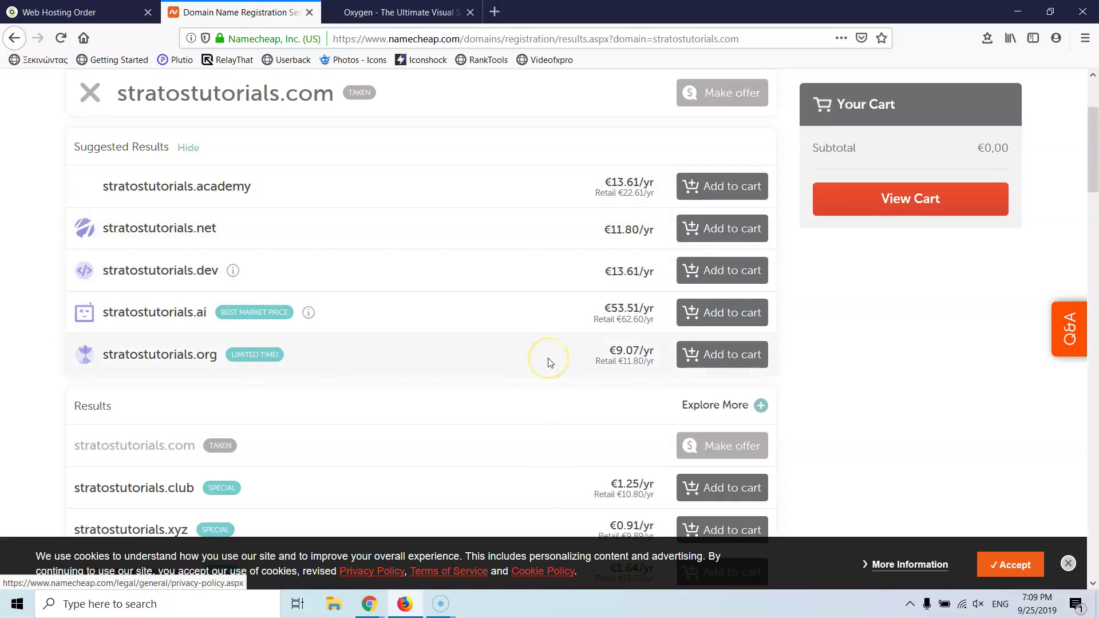
{"action": "scroll", "coordinate": [550, 362], "scroll_direction": "down", "scroll_amount": 2}
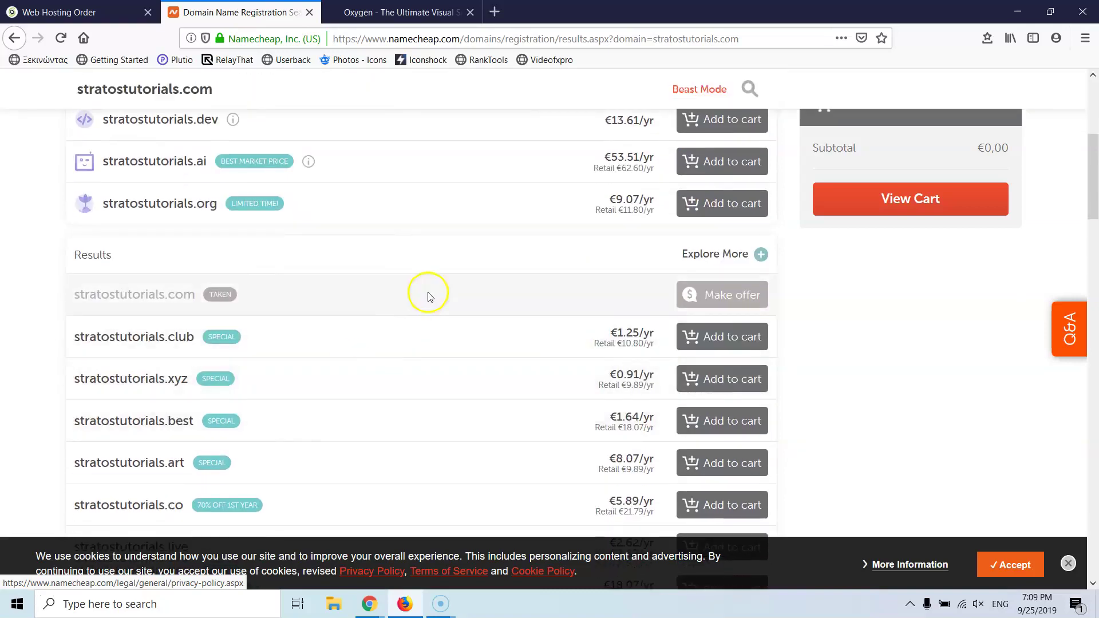
{"action": "scroll", "coordinate": [427, 292], "scroll_direction": "up", "scroll_amount": 5}
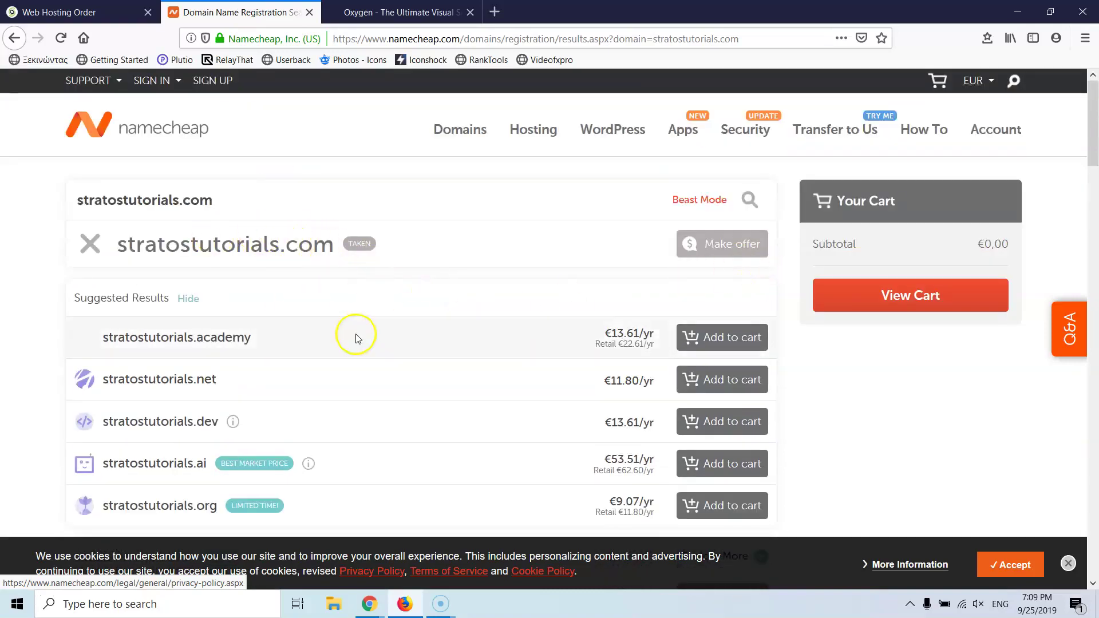
{"action": "scroll", "coordinate": [344, 344], "scroll_direction": "down", "scroll_amount": 6}
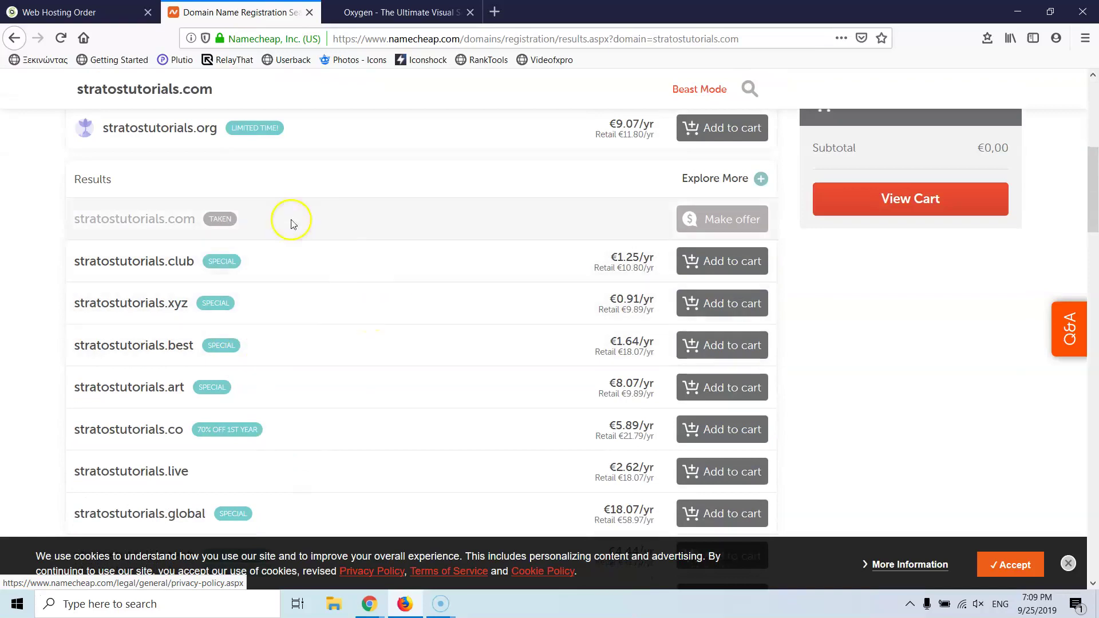
{"action": "scroll", "coordinate": [349, 315], "scroll_direction": "up", "scroll_amount": 5}
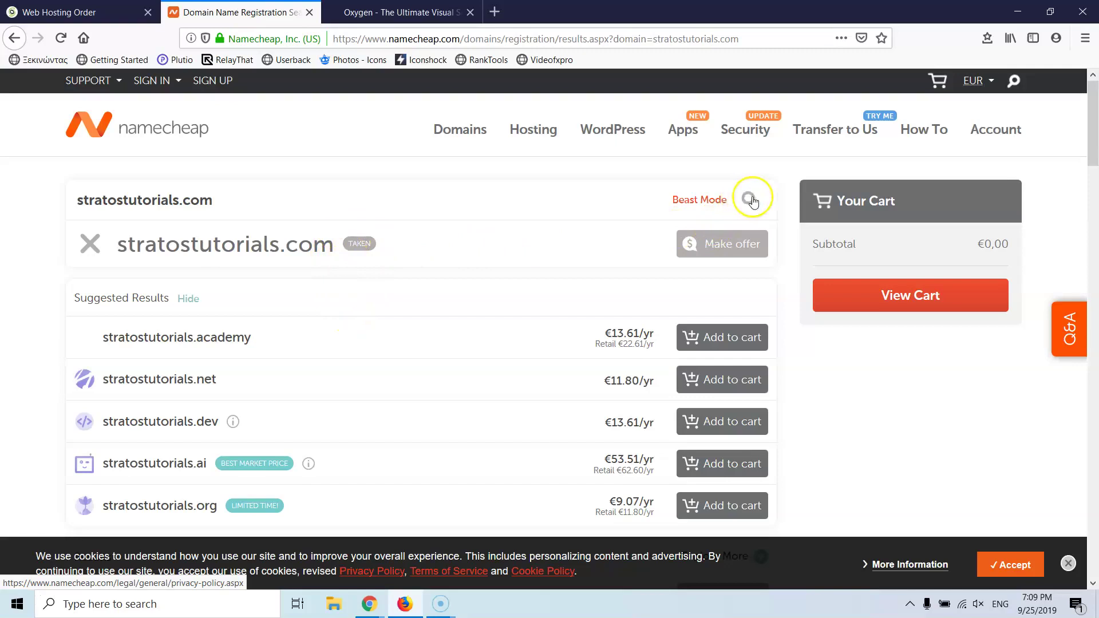
Step: Search stratostutorials1.com instead and copy the available name (€8.07/yr)
{"action": "left_click", "coordinate": [223, 203]}
{"action": "triple_click", "coordinate": [235, 197]}
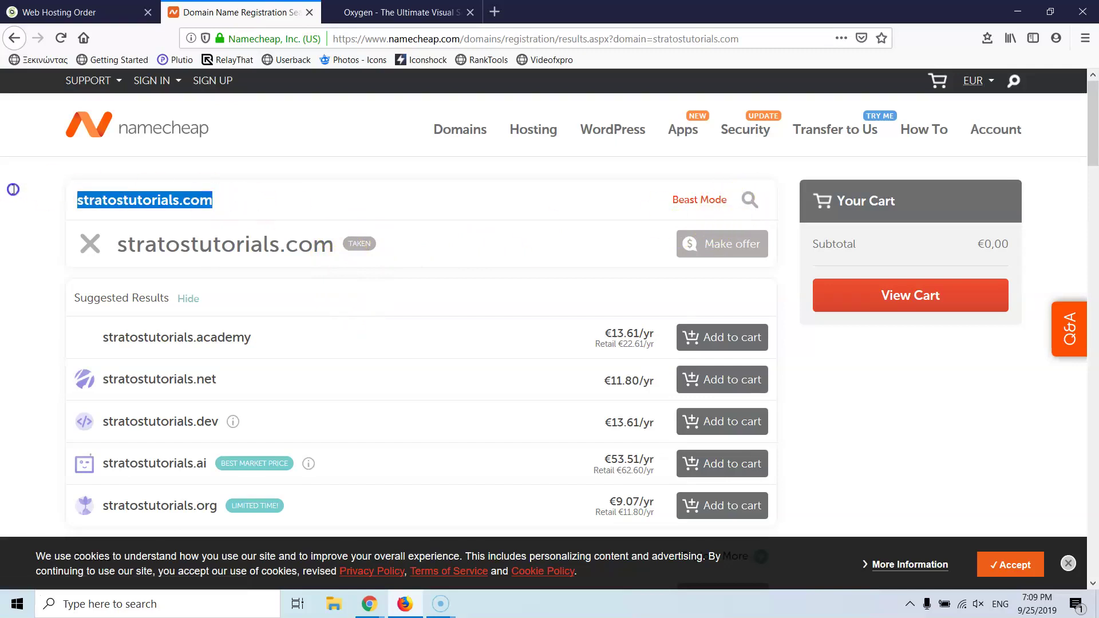
{"action": "left_click", "coordinate": [178, 202]}
{"action": "type", "text": "1"}
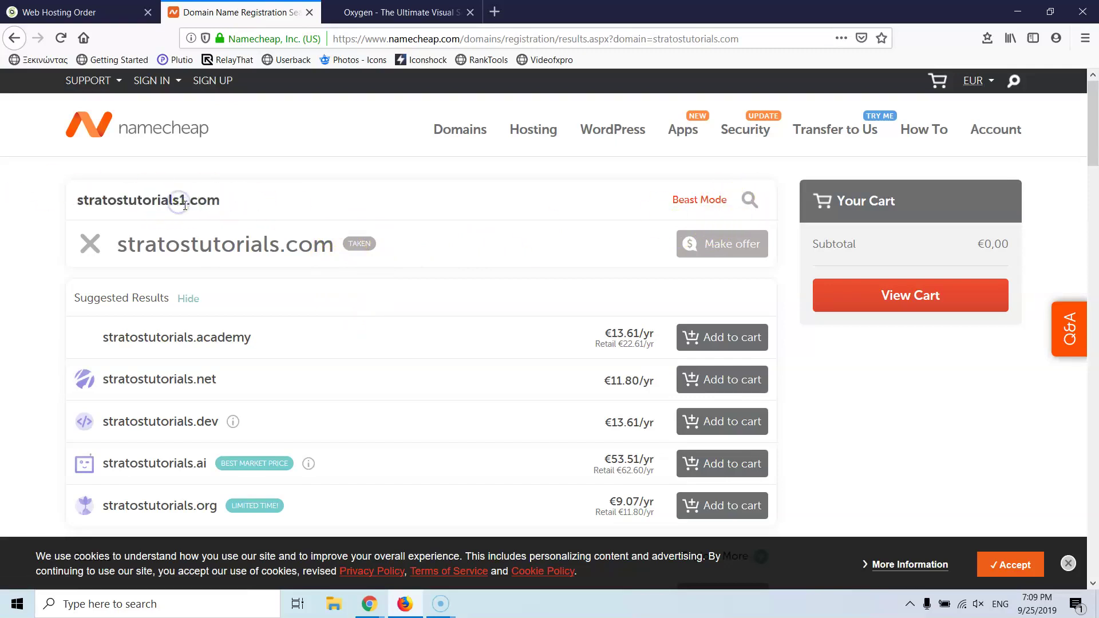
{"action": "key", "text": "Return"}
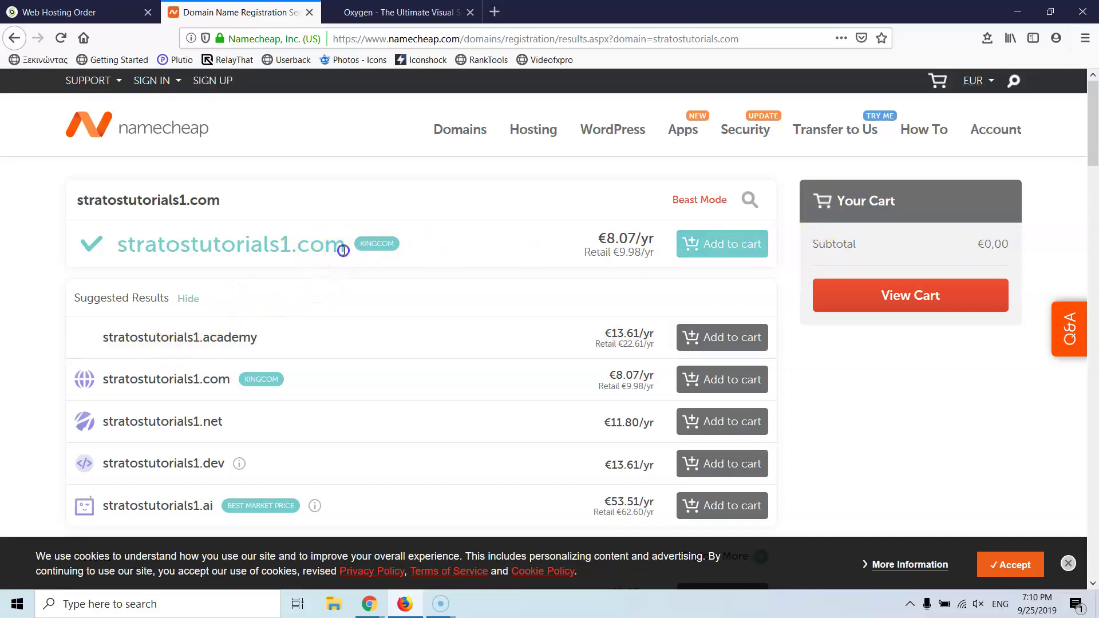
{"action": "left_click_drag", "start_coordinate": [343, 250], "coordinate": [118, 250]}
{"action": "key", "text": "ctrl+c"}
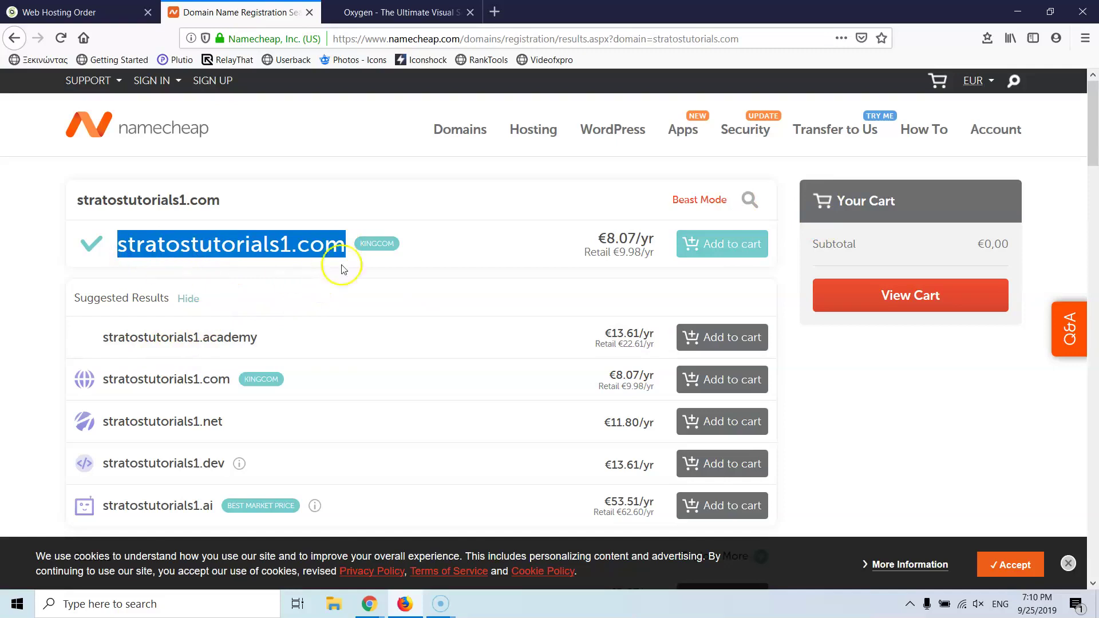
{"action": "left_click", "coordinate": [114, 14]}
Step: Paste the domain into SiteGround's existing-domain field, drop the 1, and submit stratostutorials.com
{"action": "left_click", "coordinate": [425, 328]}
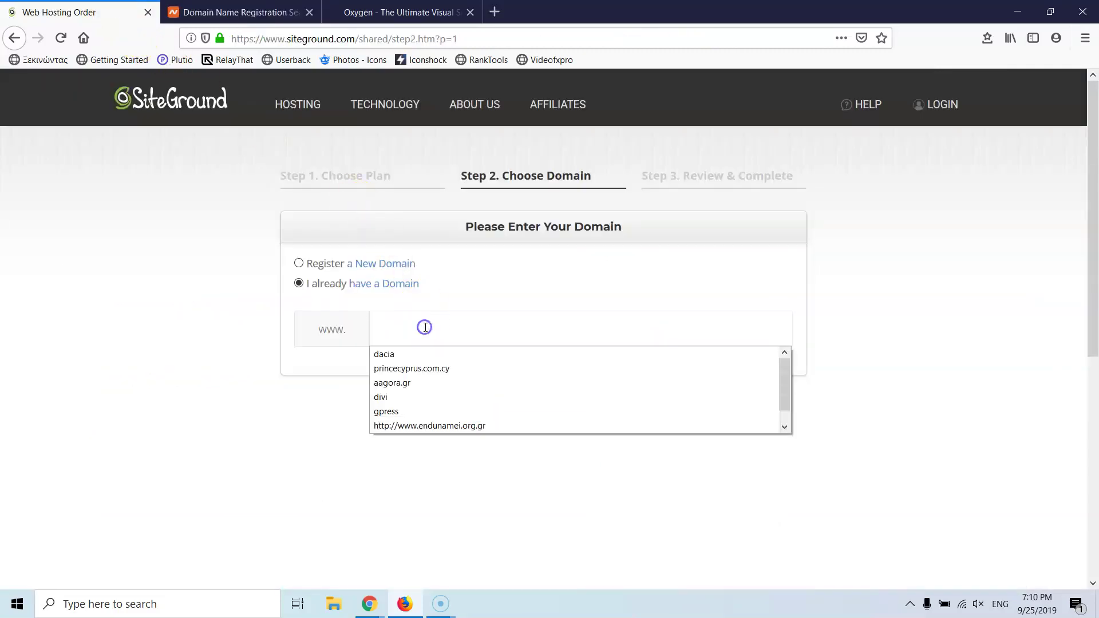
{"action": "key", "text": "ctrl+v"}
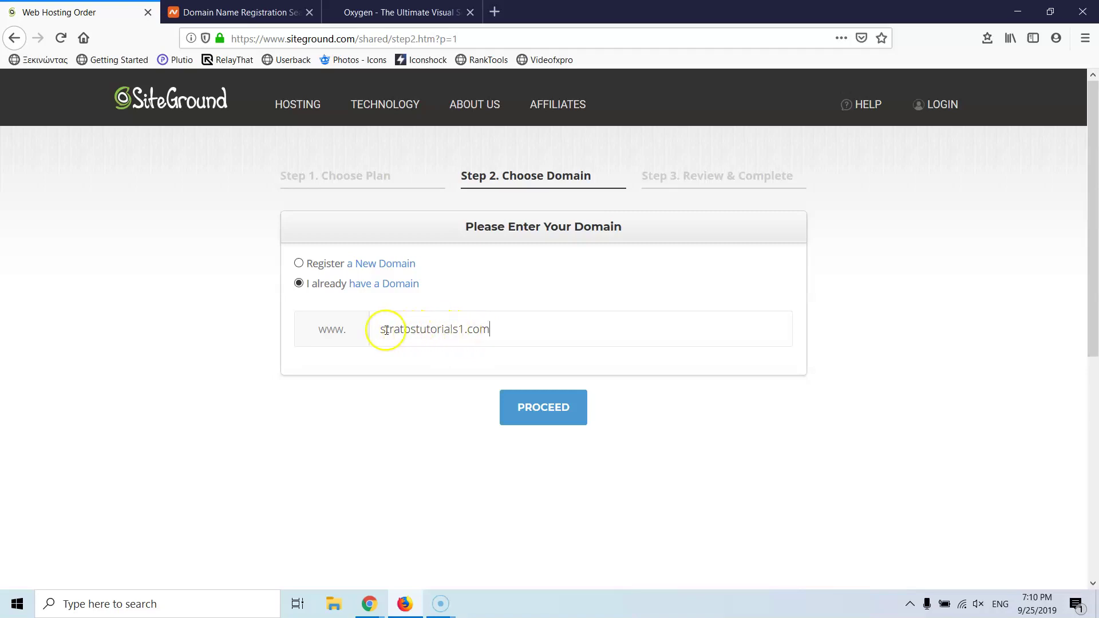
{"action": "left_click_drag", "start_coordinate": [380, 330], "coordinate": [504, 332]}
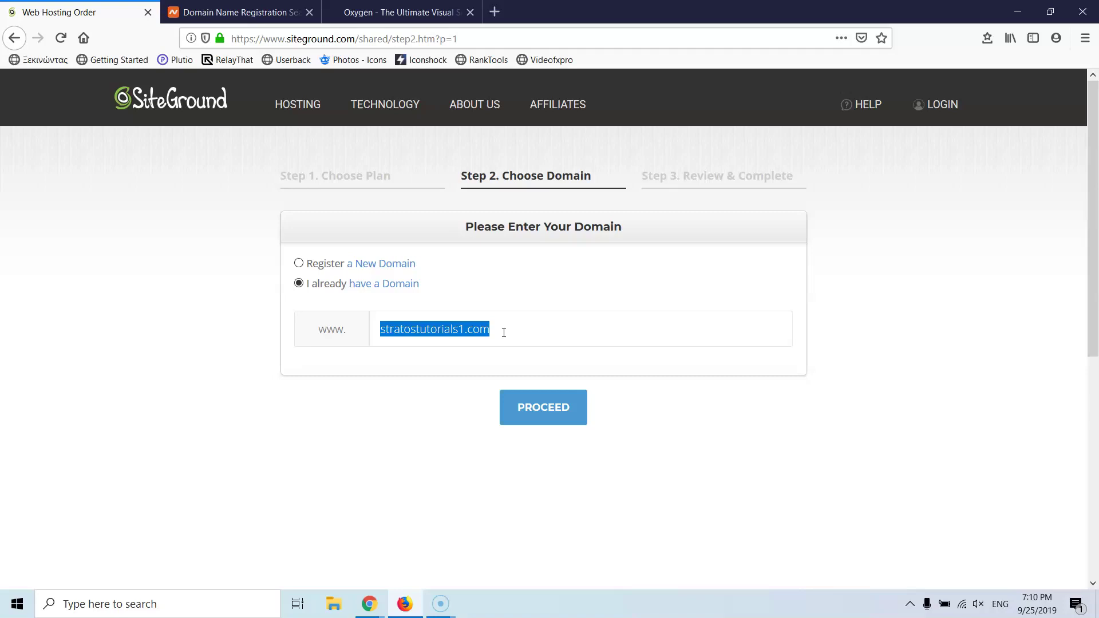
{"action": "mouse_move", "coordinate": [266, 103]}
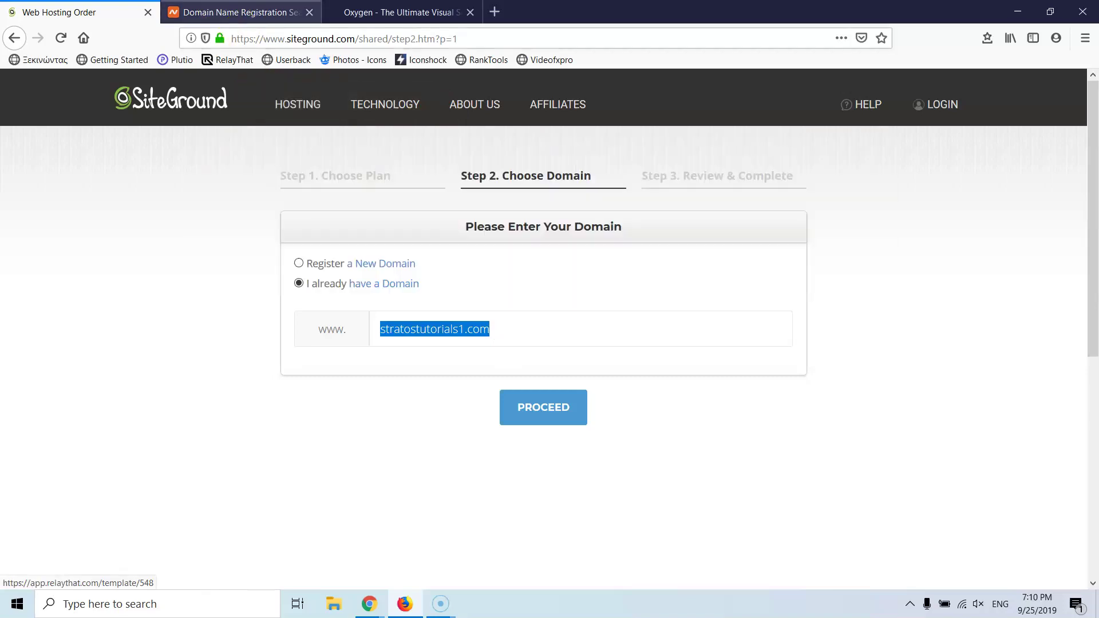
{"action": "left_click", "coordinate": [219, 8]}
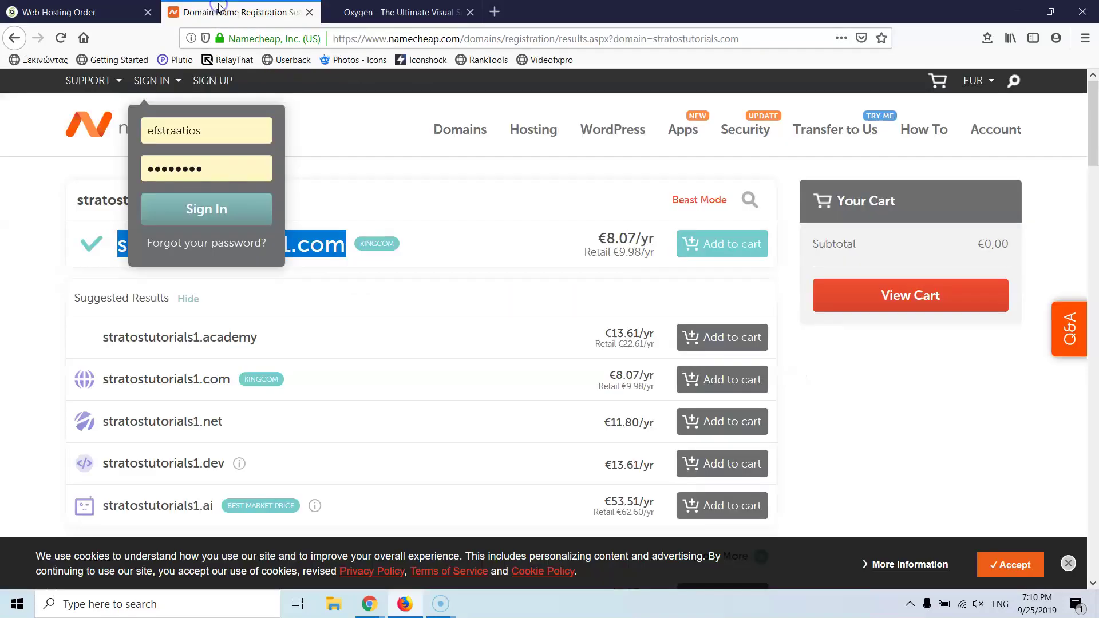
{"action": "left_click", "coordinate": [80, 13]}
{"action": "left_click", "coordinate": [454, 330]}
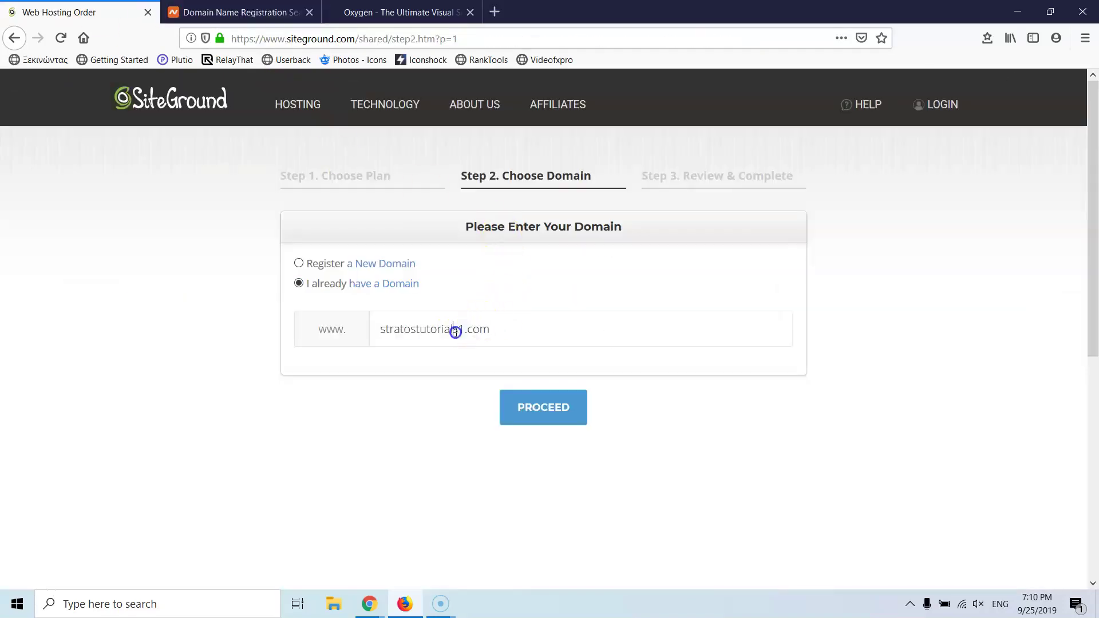
{"action": "key", "text": "Delete"}
{"action": "left_click", "coordinate": [544, 407]}
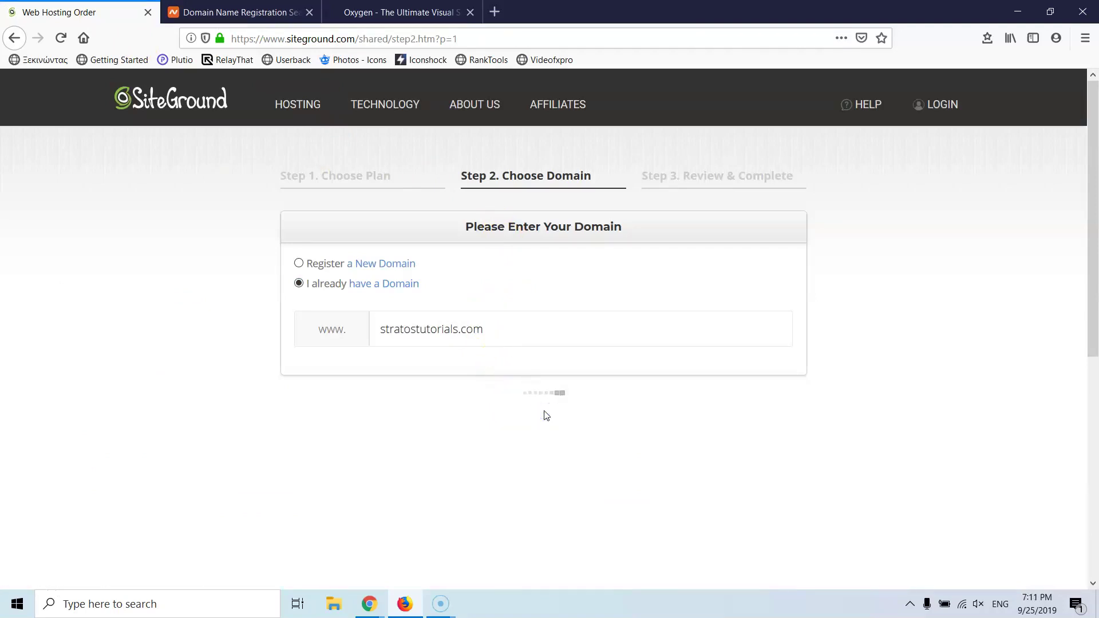
Step: Restore the 1, resubmit stratostutorials1.com, and decline SiteGround registering it
{"action": "left_click", "coordinate": [394, 427]}
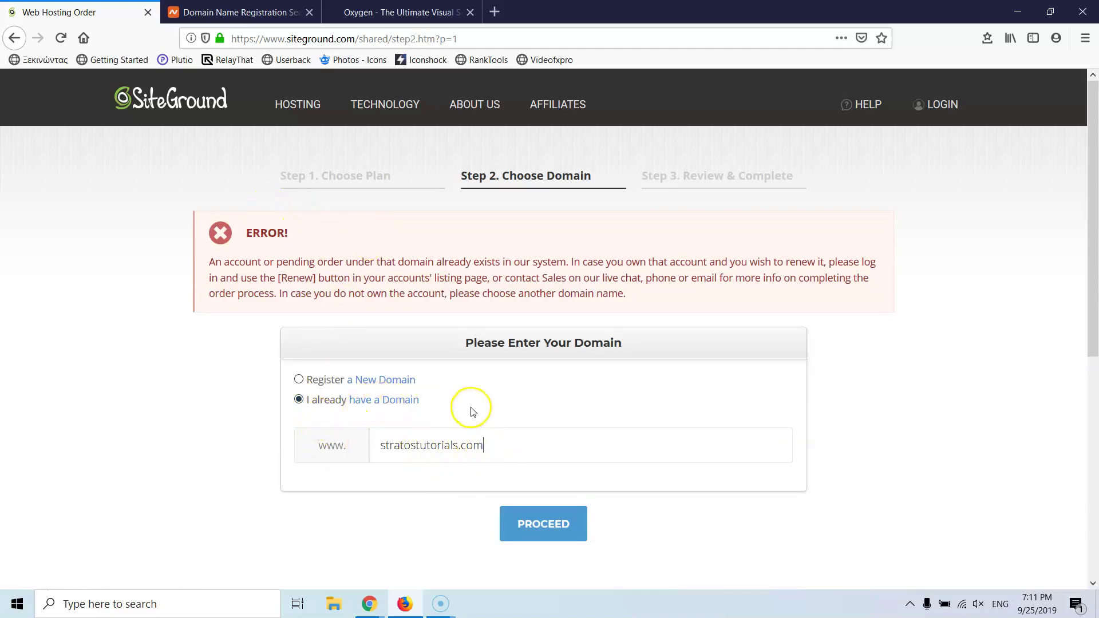
{"action": "scroll", "coordinate": [466, 412], "scroll_direction": "down", "scroll_amount": 2}
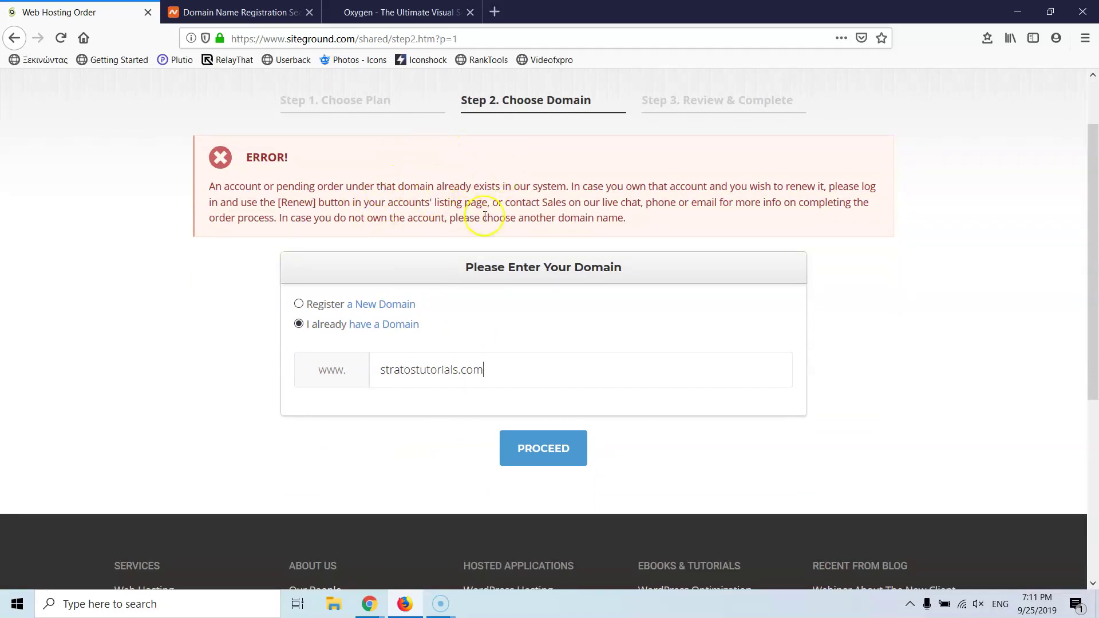
{"action": "left_click", "coordinate": [524, 372]}
{"action": "left_click", "coordinate": [458, 369]}
{"action": "type", "text": "1"}
{"action": "left_click", "coordinate": [543, 448]}
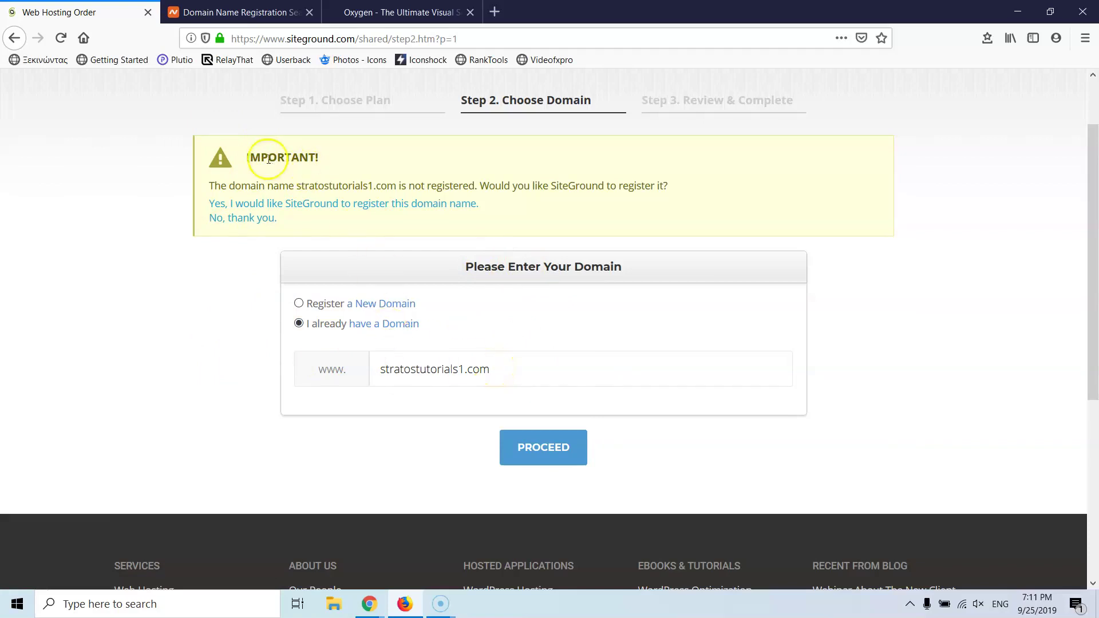
{"action": "left_click", "coordinate": [247, 223]}
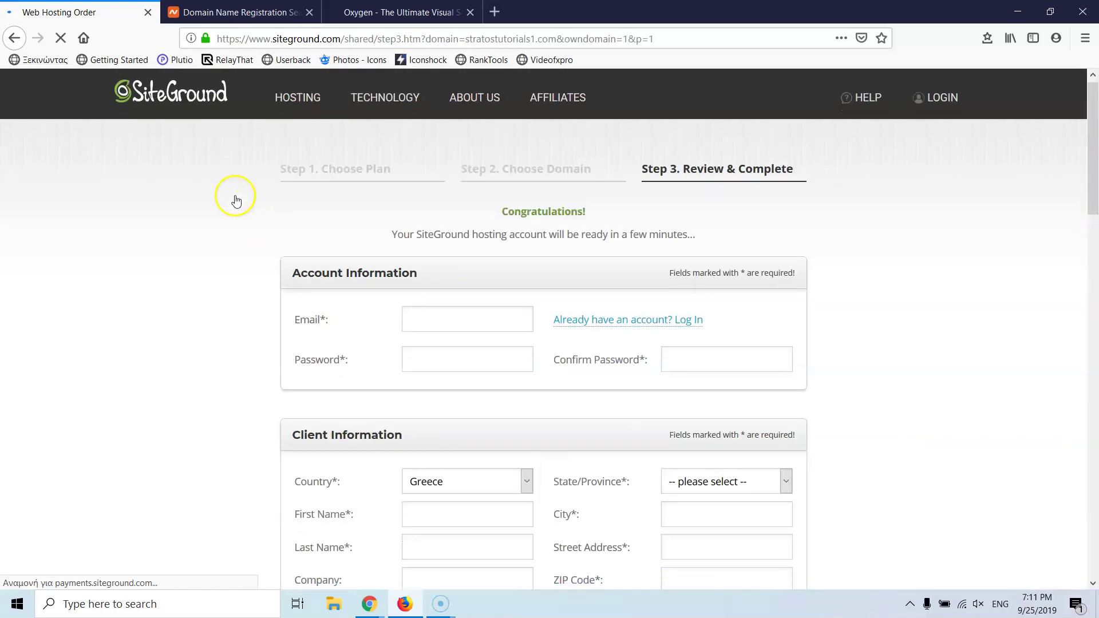
Step: In Purchase Information, change the Period dropdown to 36 months, totaling 176.33 EUR with 24% VAT
{"action": "scroll", "coordinate": [321, 201], "scroll_direction": "down", "scroll_amount": 2}
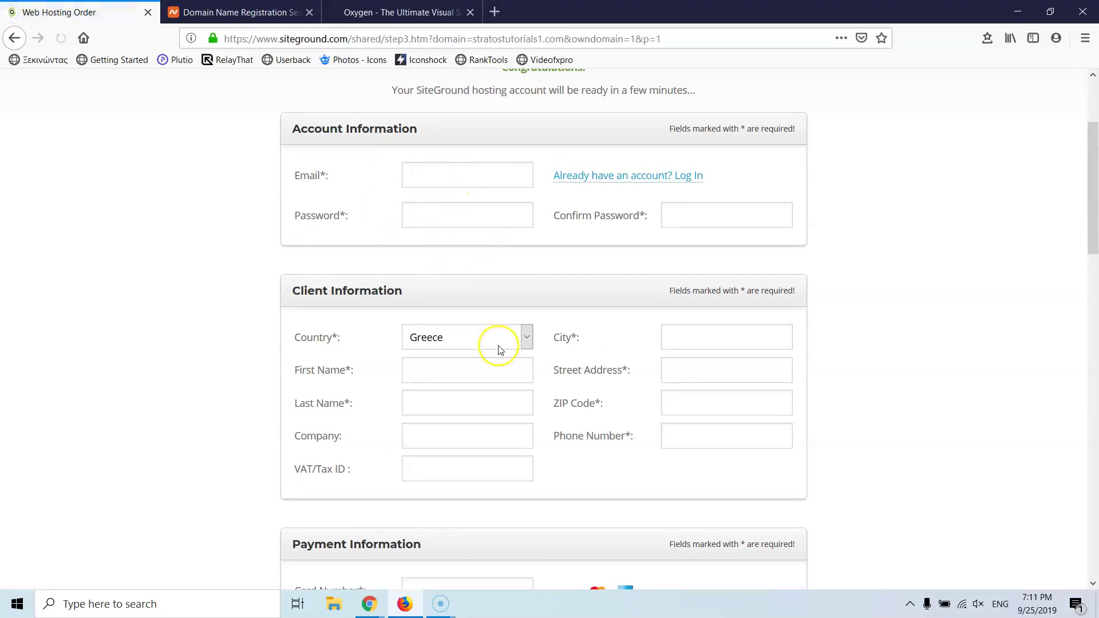
{"action": "scroll", "coordinate": [481, 266], "scroll_direction": "down", "scroll_amount": 10}
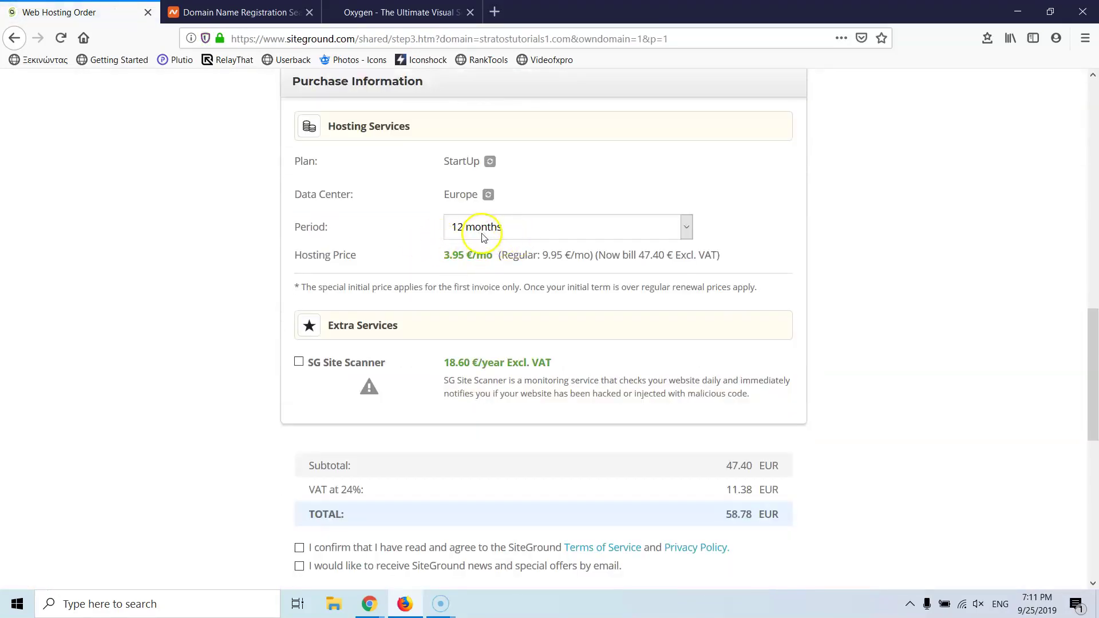
{"action": "left_click", "coordinate": [512, 230]}
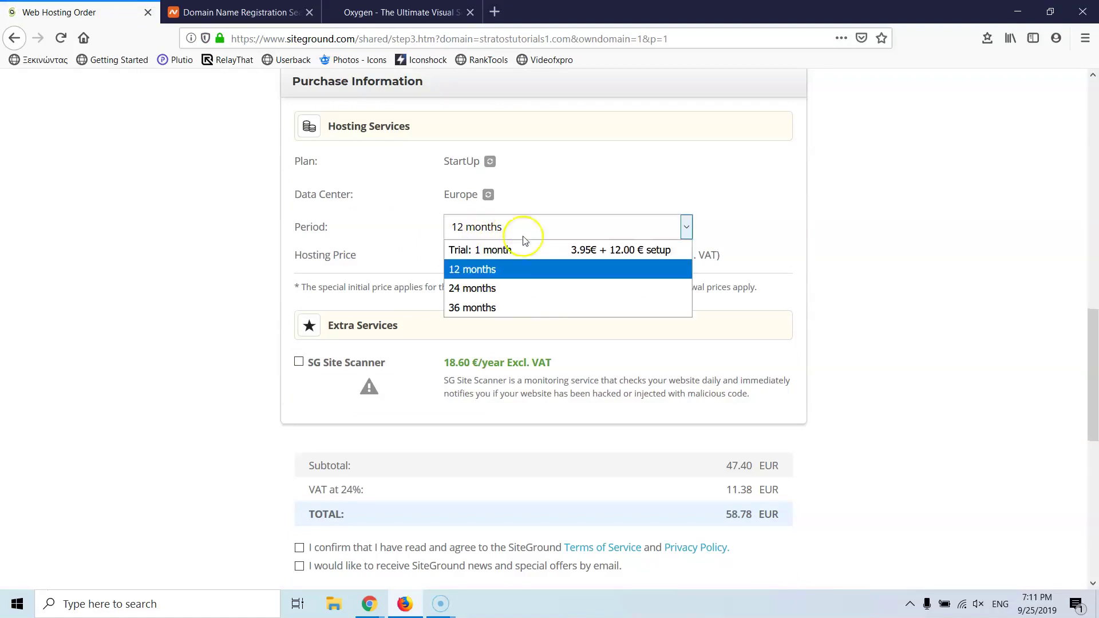
{"action": "left_click_drag", "start_coordinate": [538, 288], "coordinate": [551, 264]}
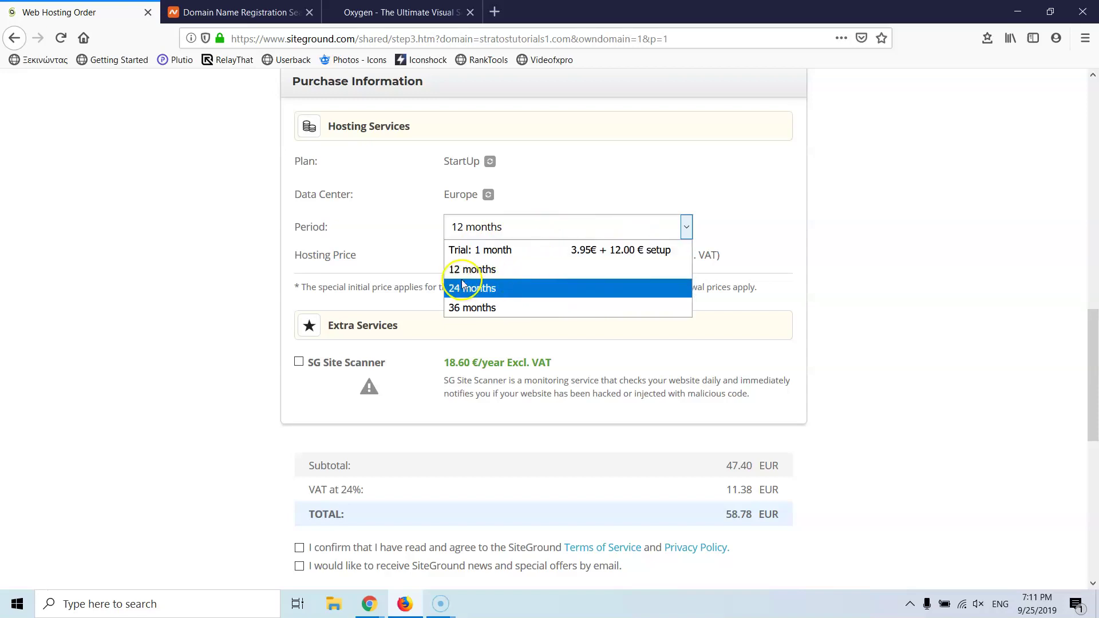
{"action": "left_click", "coordinate": [479, 276]}
{"action": "left_click_drag", "start_coordinate": [520, 227], "coordinate": [482, 293]}
{"action": "left_click_drag", "start_coordinate": [498, 227], "coordinate": [478, 308]}
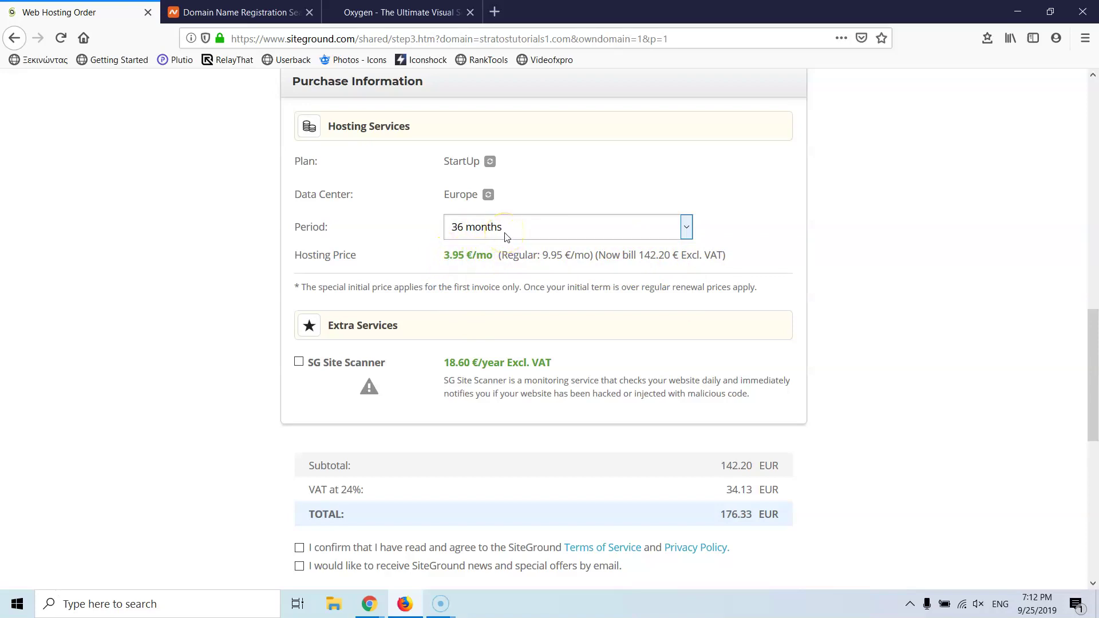
Step: Dismiss the Special Price popup and bring Purchase Information (StartUp, Europe, 36 months) into view
{"action": "scroll", "coordinate": [506, 237], "scroll_direction": "up", "scroll_amount": 15}
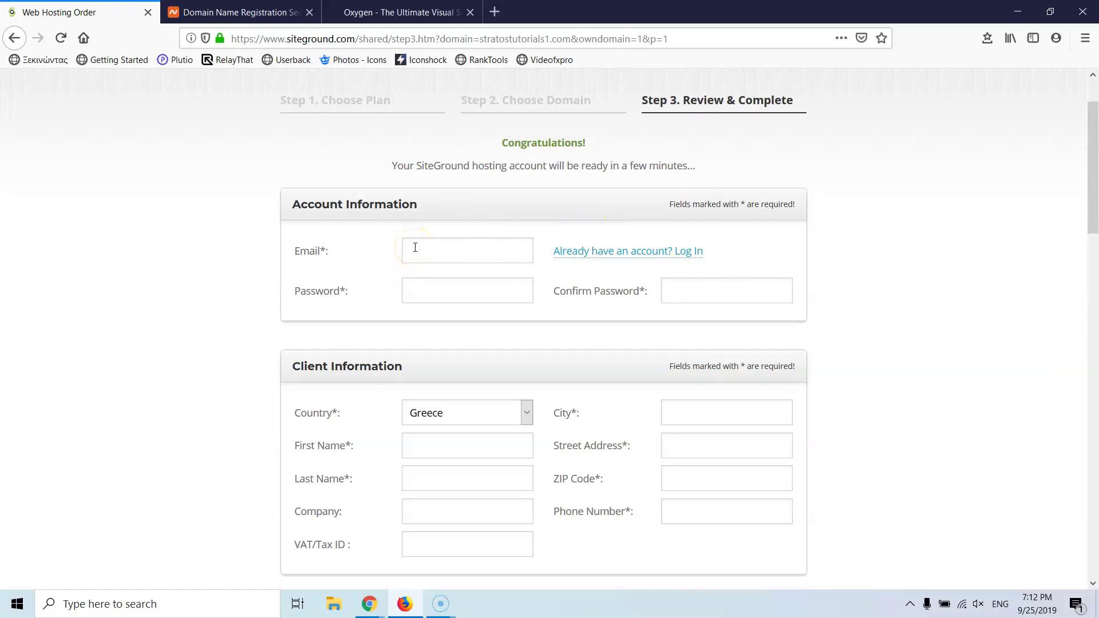
{"action": "scroll", "coordinate": [523, 373], "scroll_direction": "down", "scroll_amount": 4}
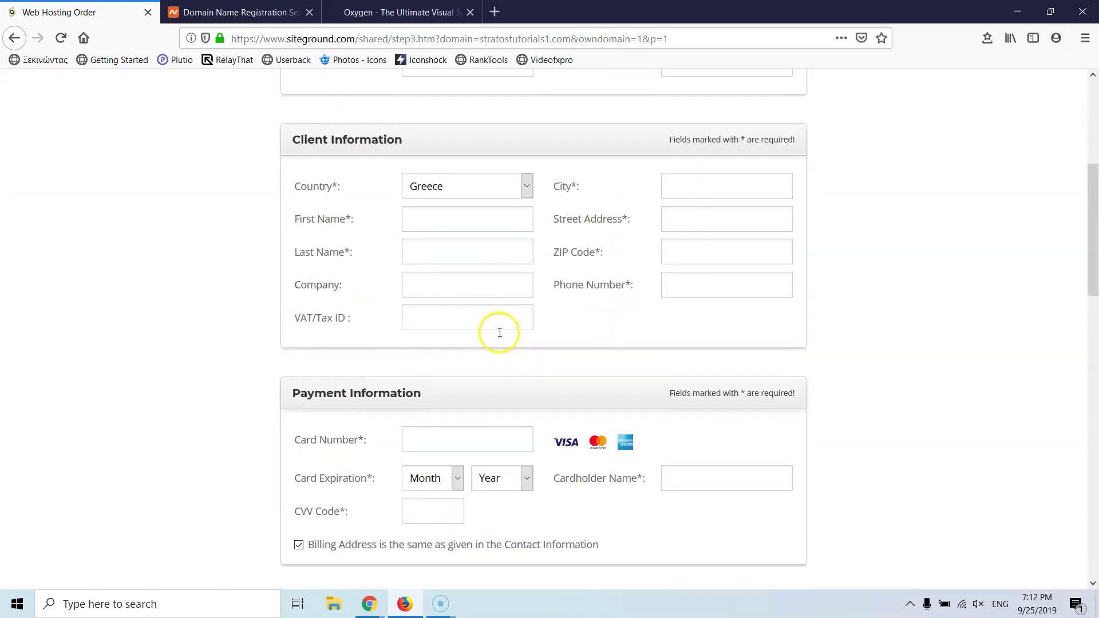
{"action": "scroll", "coordinate": [511, 312], "scroll_direction": "down", "scroll_amount": 4}
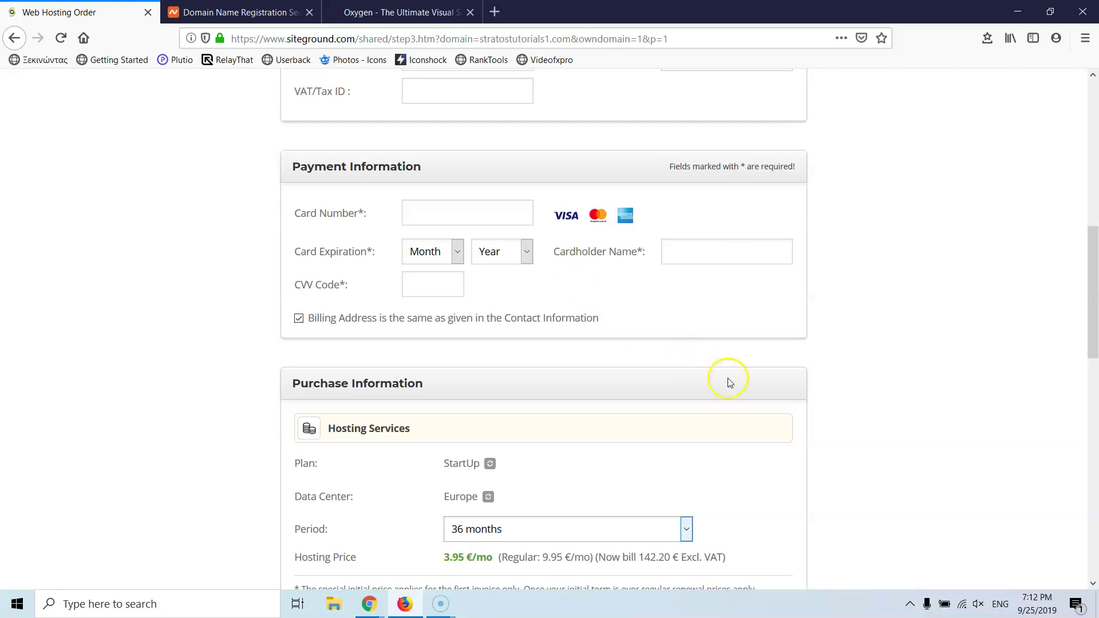
{"action": "scroll", "coordinate": [1014, 474], "scroll_direction": "up", "scroll_amount": 9}
{"action": "mouse_move", "coordinate": [862, 104]}
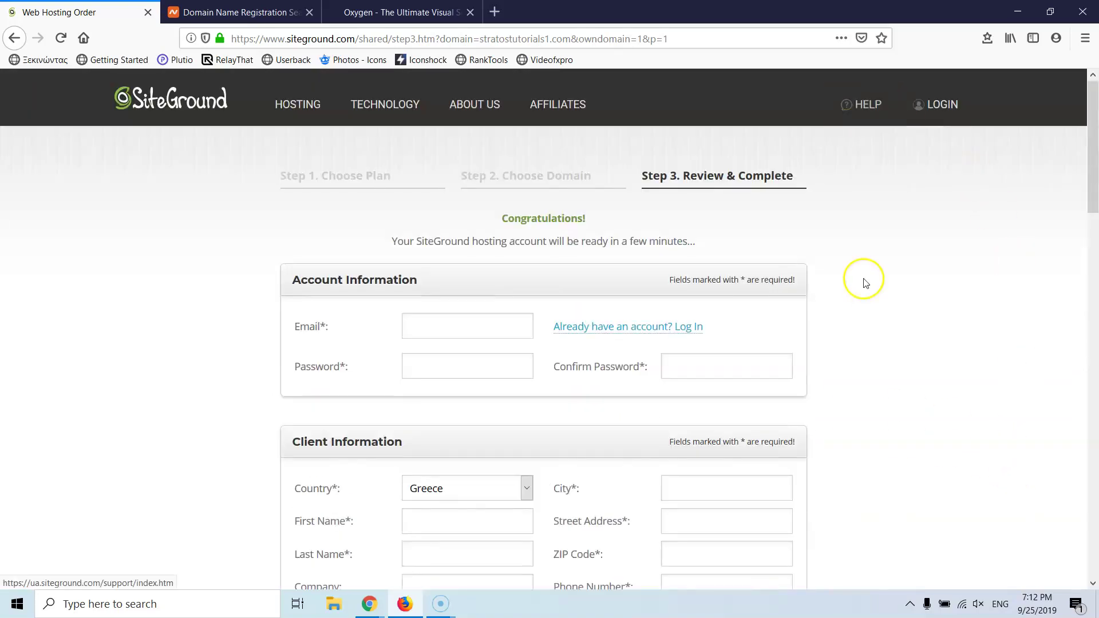
{"action": "scroll", "coordinate": [867, 277], "scroll_direction": "down", "scroll_amount": 1}
{"action": "scroll", "coordinate": [867, 277], "scroll_direction": "up", "scroll_amount": 1}
{"action": "scroll", "coordinate": [868, 277], "scroll_direction": "down", "scroll_amount": 15}
{"action": "scroll", "coordinate": [867, 277], "scroll_direction": "down", "scroll_amount": 5}
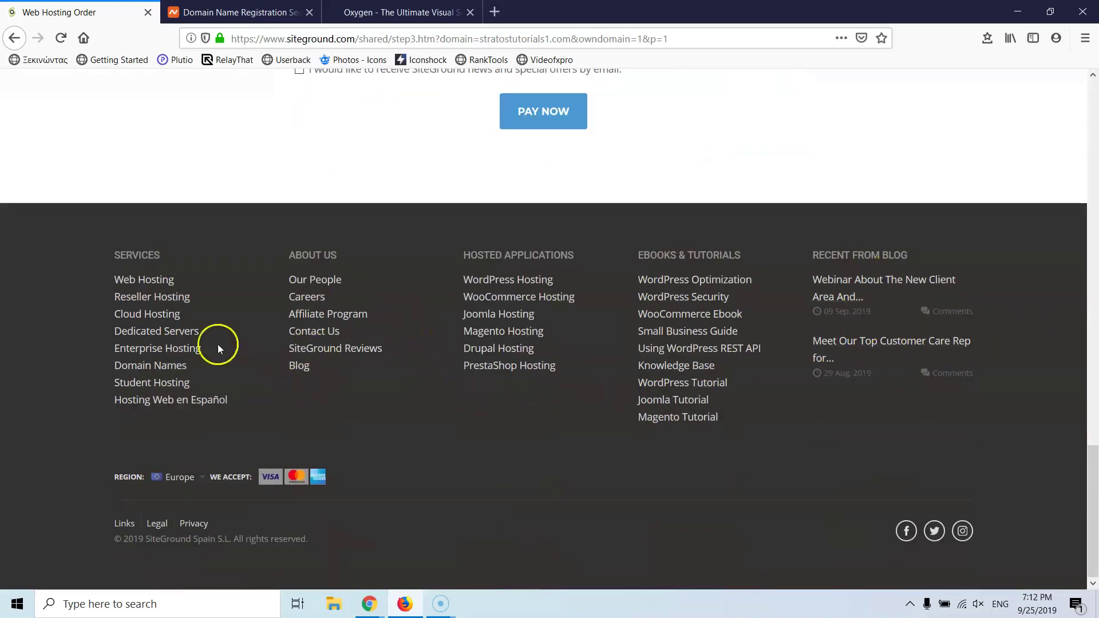
{"action": "mouse_move", "coordinate": [331, 10]}
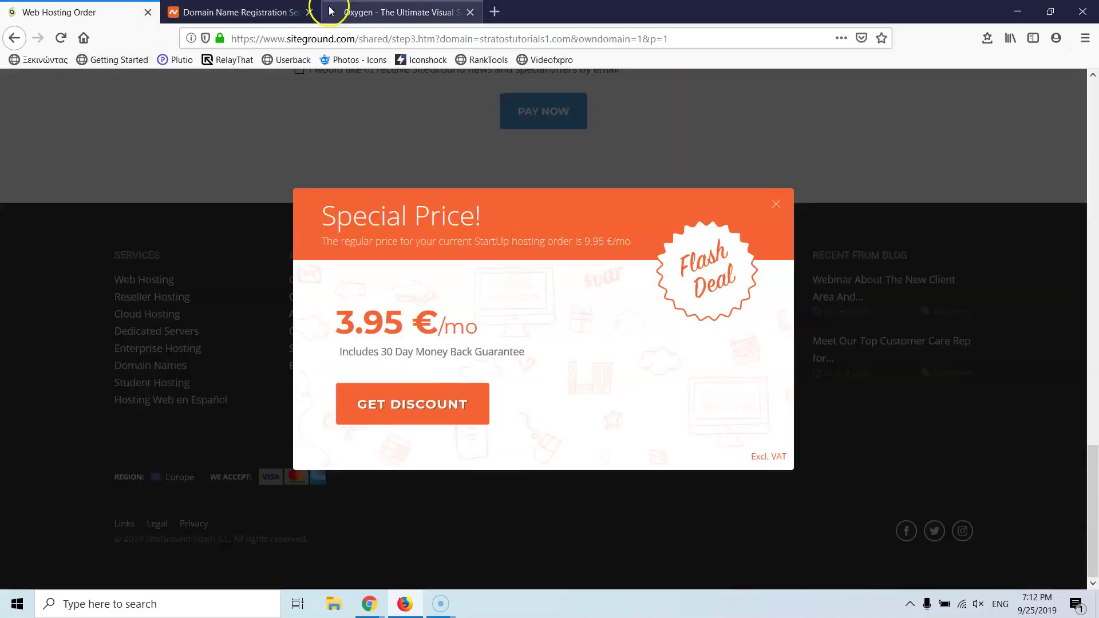
{"action": "left_click", "coordinate": [776, 204]}
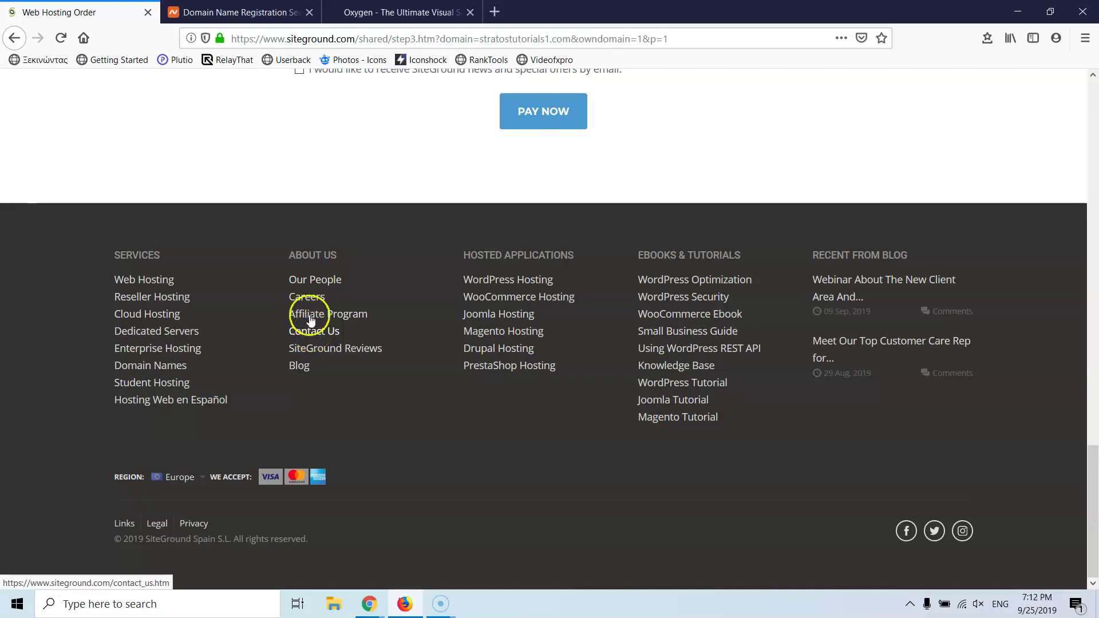
{"action": "scroll", "coordinate": [310, 321], "scroll_direction": "up", "scroll_amount": 15}
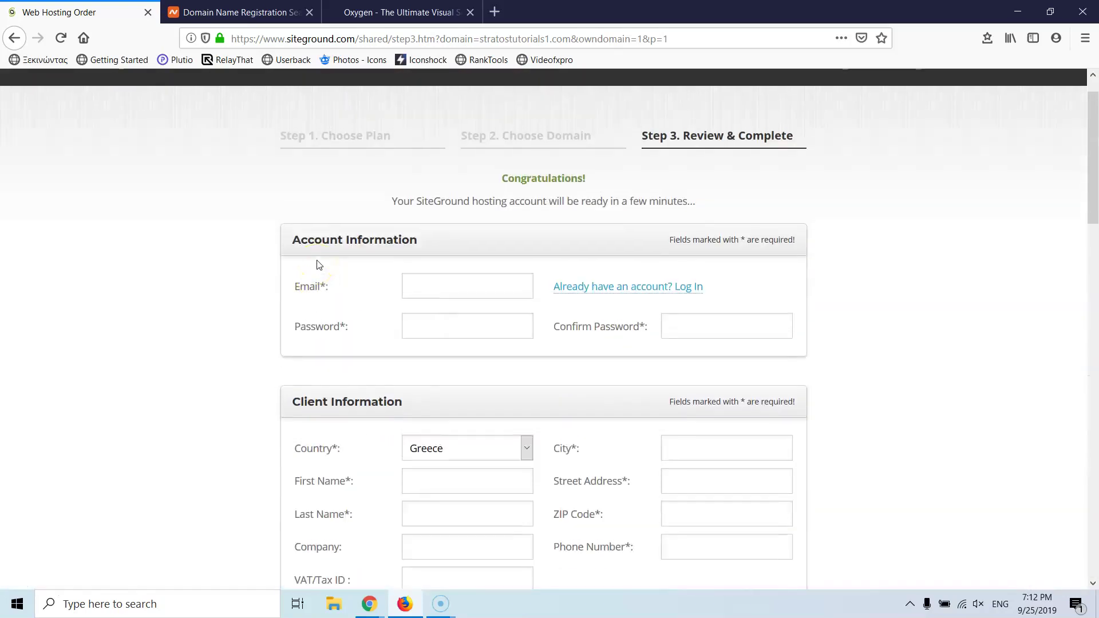
{"action": "scroll", "coordinate": [319, 265], "scroll_direction": "up", "scroll_amount": 1}
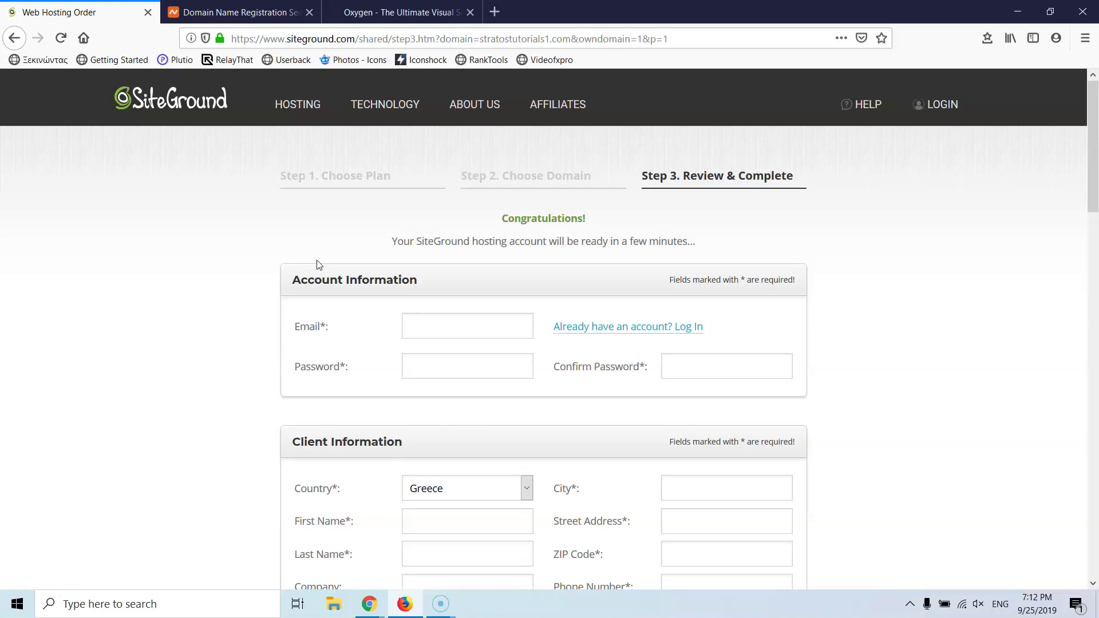
{"action": "scroll", "coordinate": [319, 265], "scroll_direction": "down", "scroll_amount": 7}
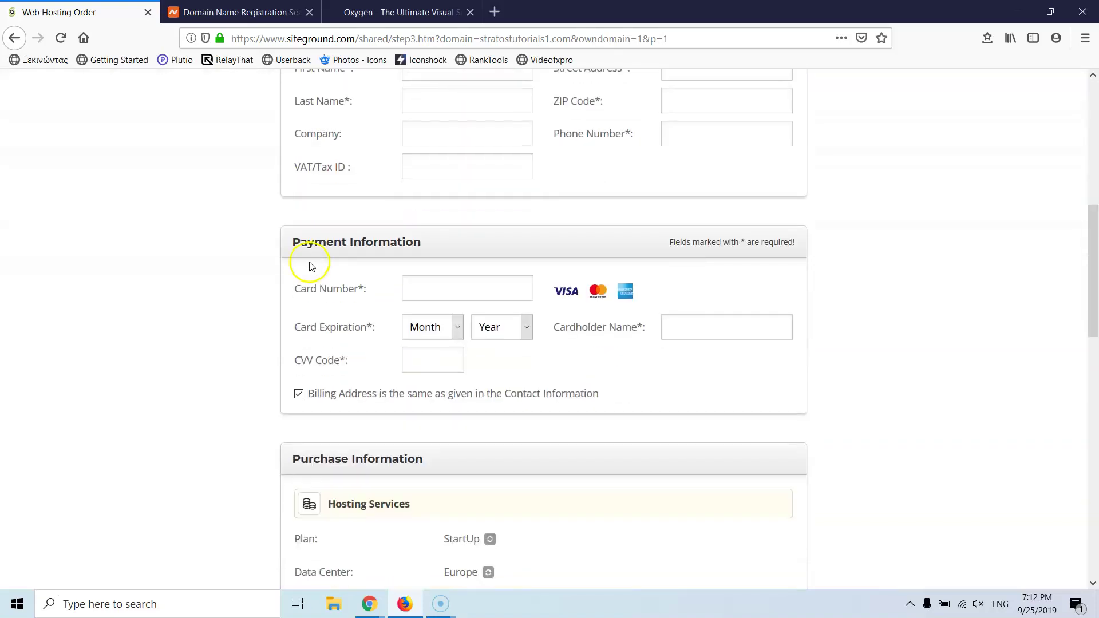
{"action": "scroll", "coordinate": [226, 315], "scroll_direction": "down", "scroll_amount": 5}
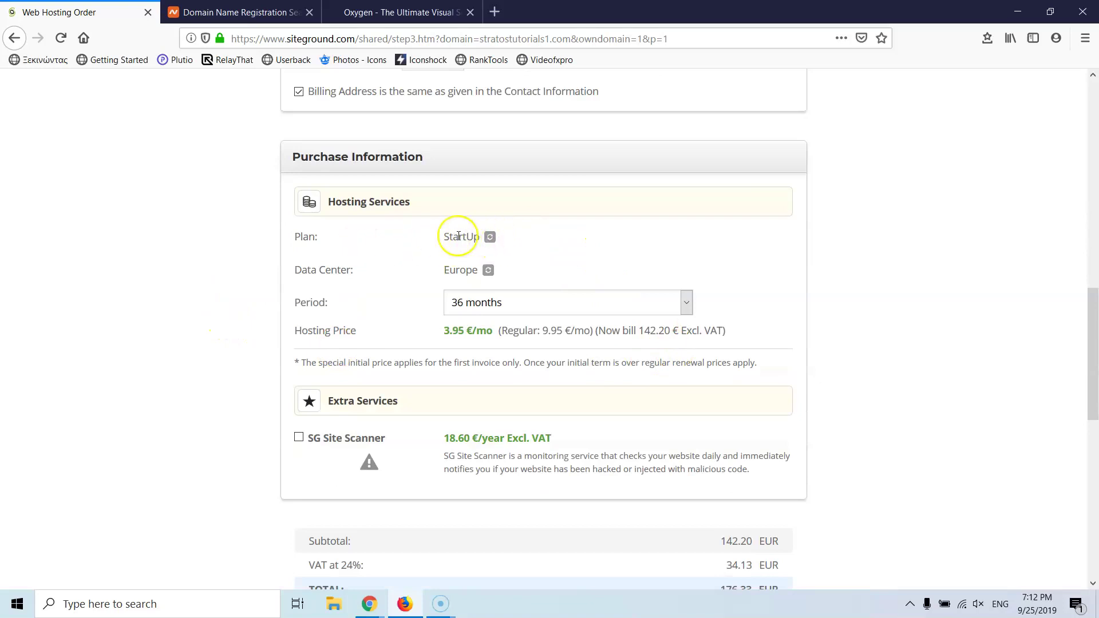
Step: Keep the StartUp plan, switch the data center from Europe to USA, and pick a 12-month period
{"action": "left_click", "coordinate": [490, 239]}
{"action": "left_click", "coordinate": [501, 237]}
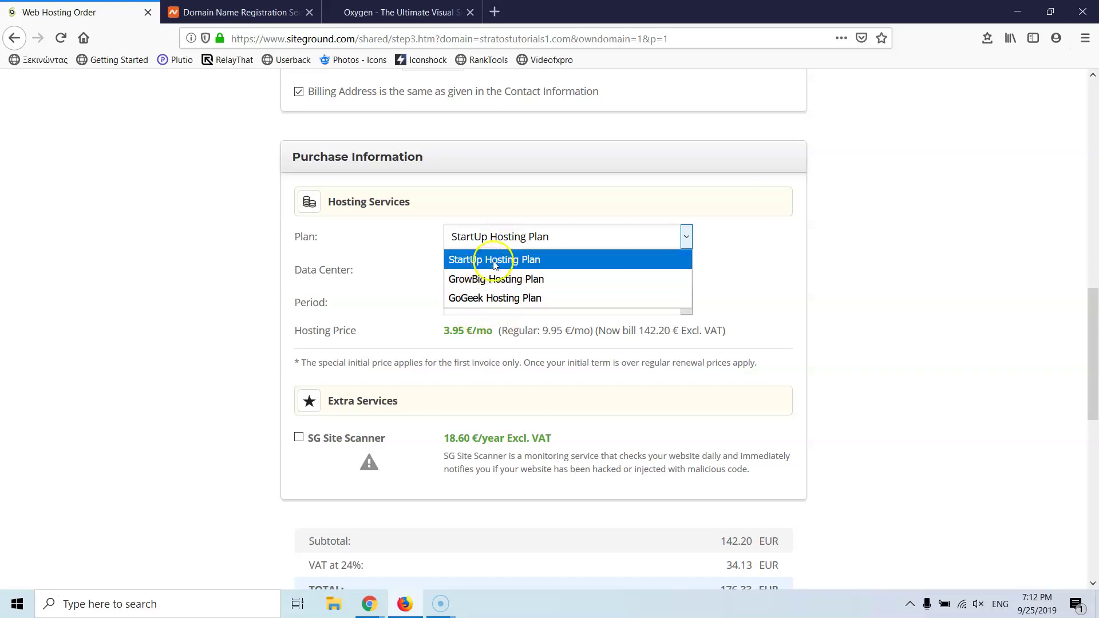
{"action": "left_click", "coordinate": [495, 265]}
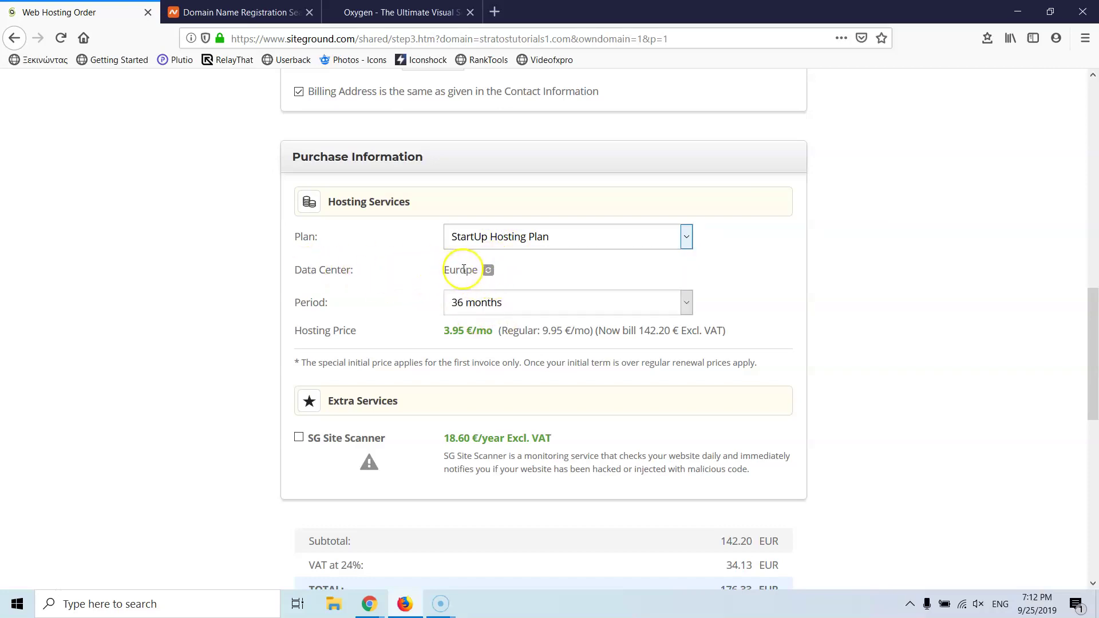
{"action": "left_click", "coordinate": [488, 269]}
{"action": "left_click", "coordinate": [489, 271]}
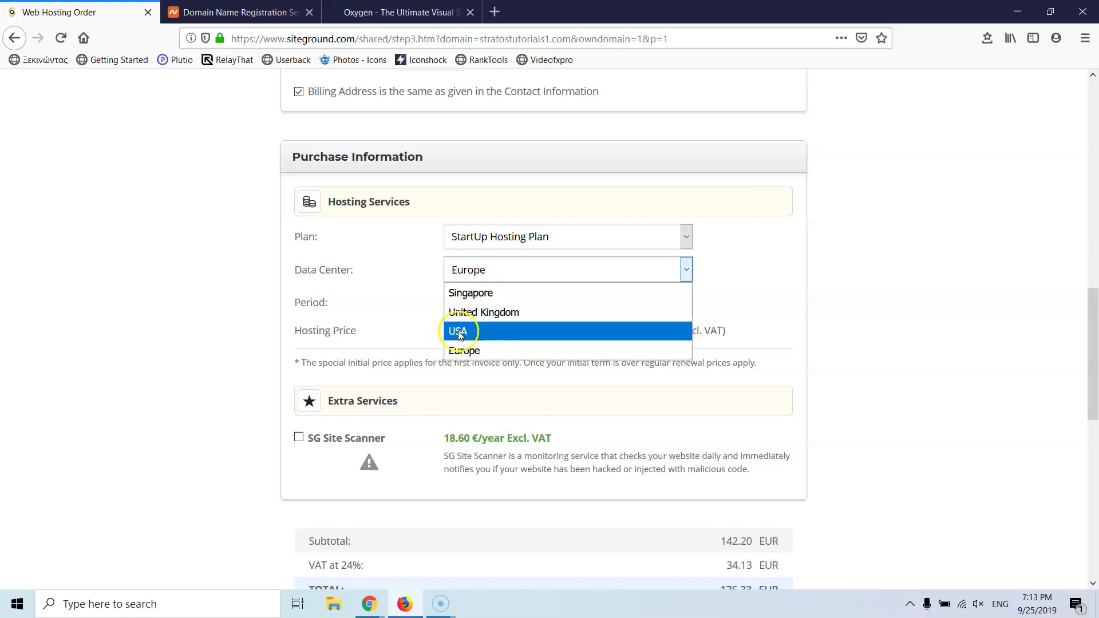
{"action": "left_click", "coordinate": [418, 307]}
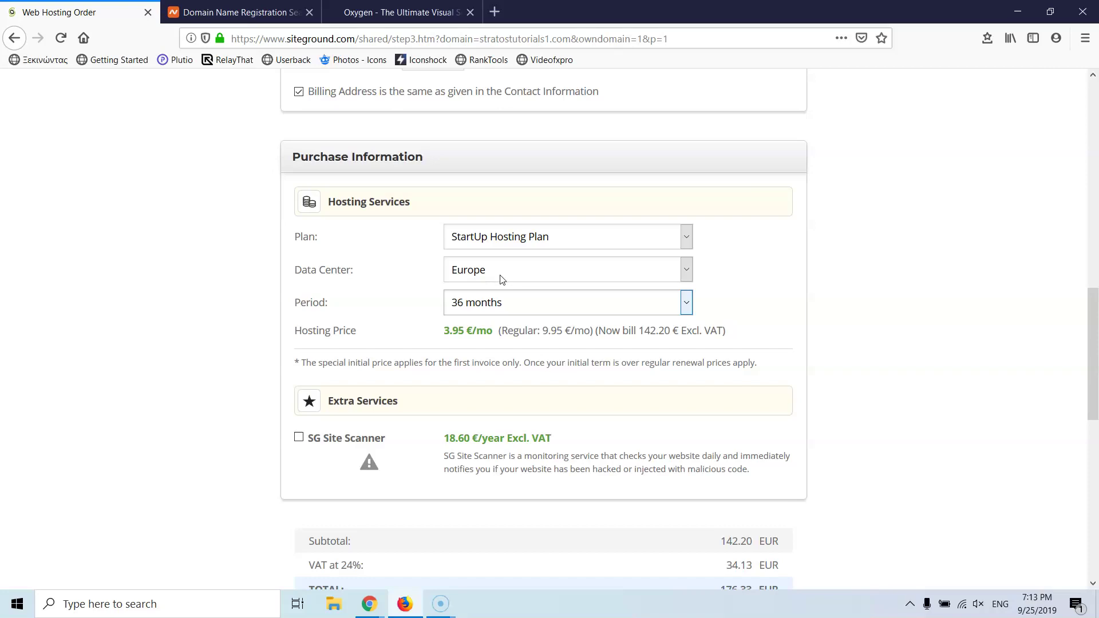
{"action": "left_click", "coordinate": [502, 279]}
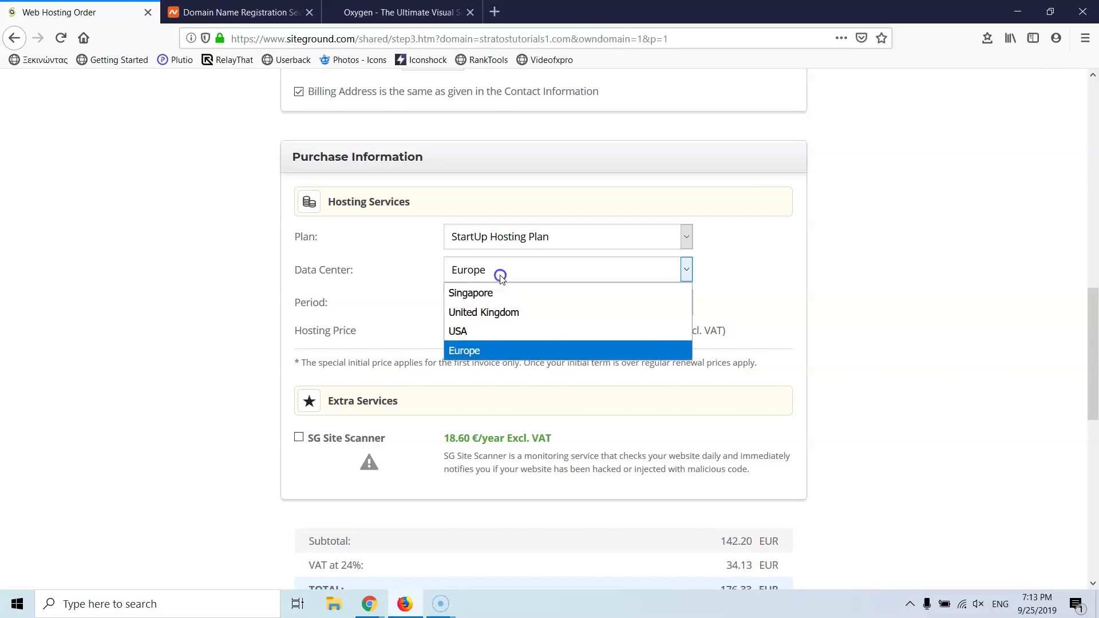
{"action": "left_click", "coordinate": [490, 351]}
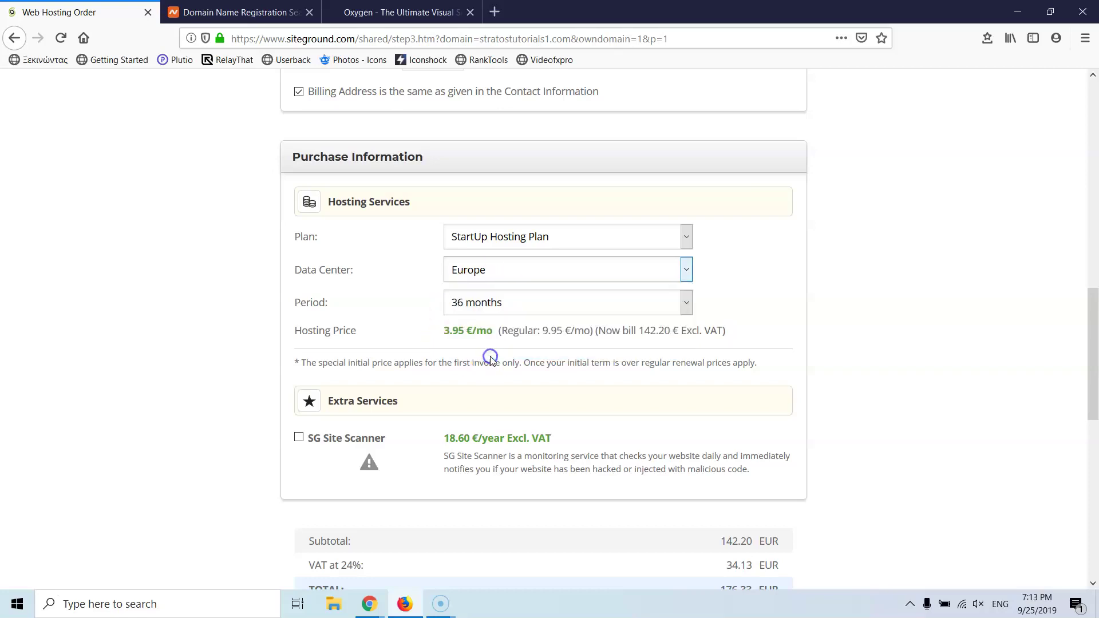
{"action": "left_click", "coordinate": [506, 276]}
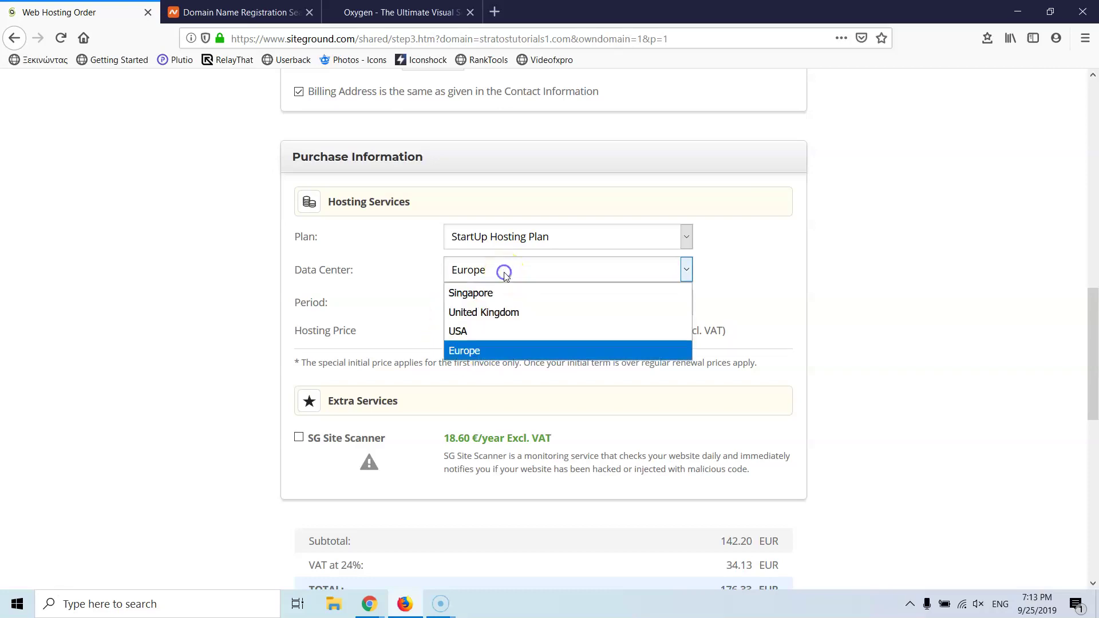
{"action": "left_click", "coordinate": [491, 335]}
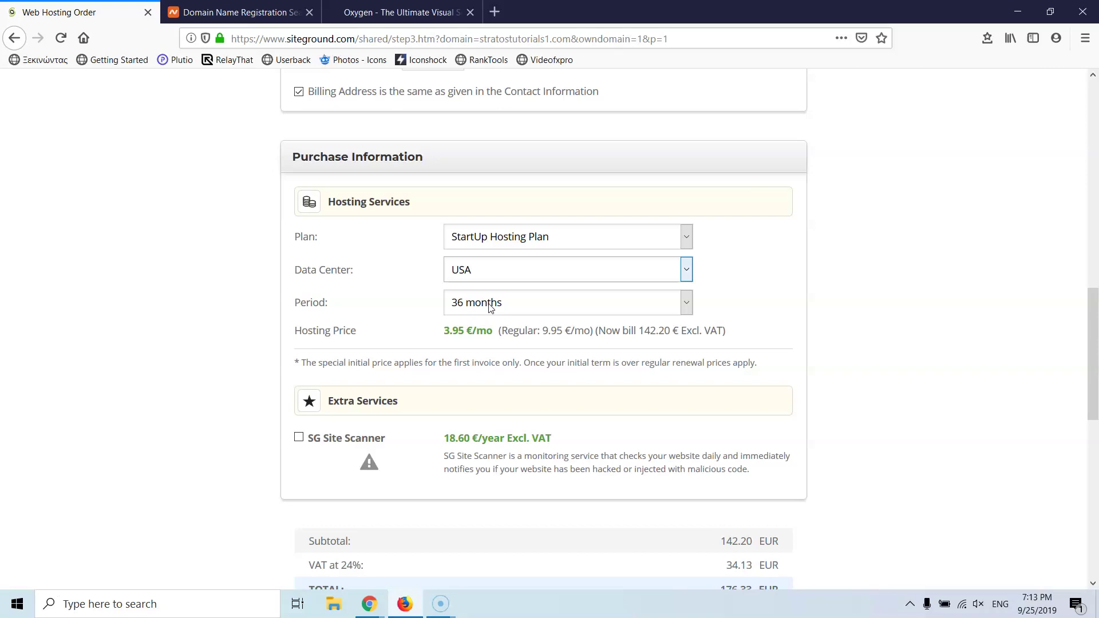
{"action": "left_click", "coordinate": [491, 304]}
{"action": "left_click", "coordinate": [472, 344]}
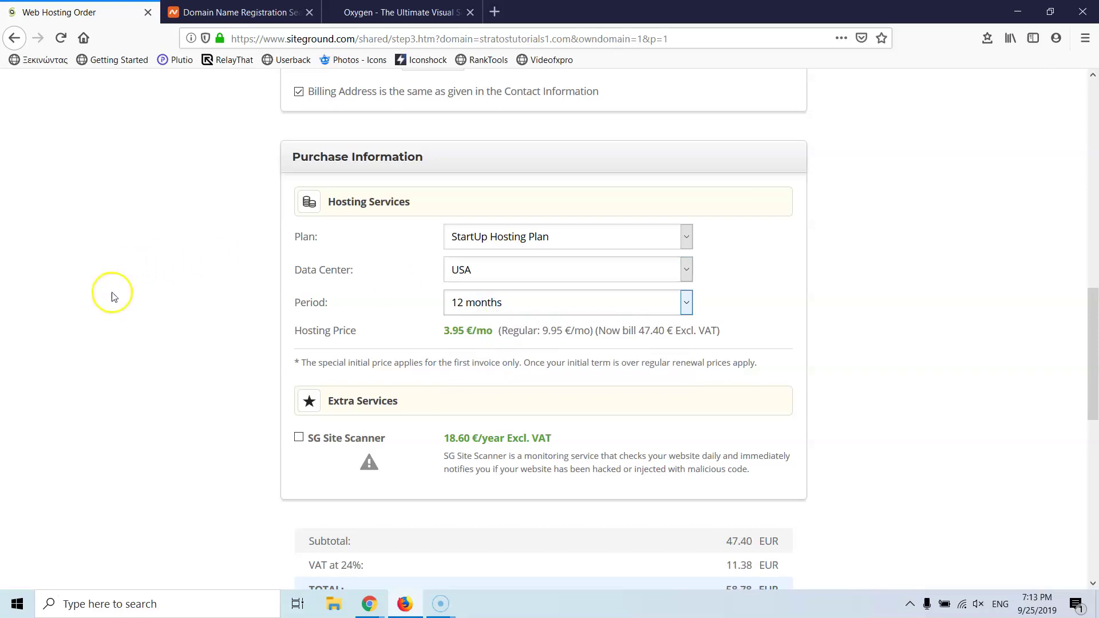
Step: Tick the 'I confirm that I have read and agree' checkbox, then scroll back to Client Information
{"action": "scroll", "coordinate": [112, 293], "scroll_direction": "down", "scroll_amount": 5}
{"action": "scroll", "coordinate": [320, 189], "scroll_direction": "up", "scroll_amount": 1}
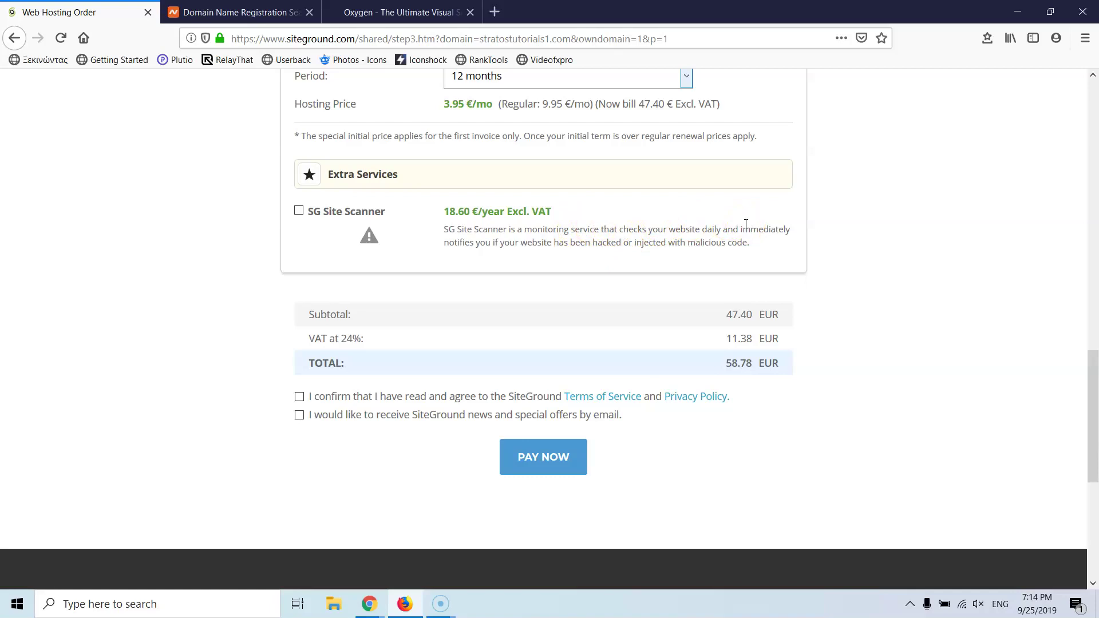
{"action": "left_click", "coordinate": [765, 363]}
{"action": "left_click", "coordinate": [299, 397]}
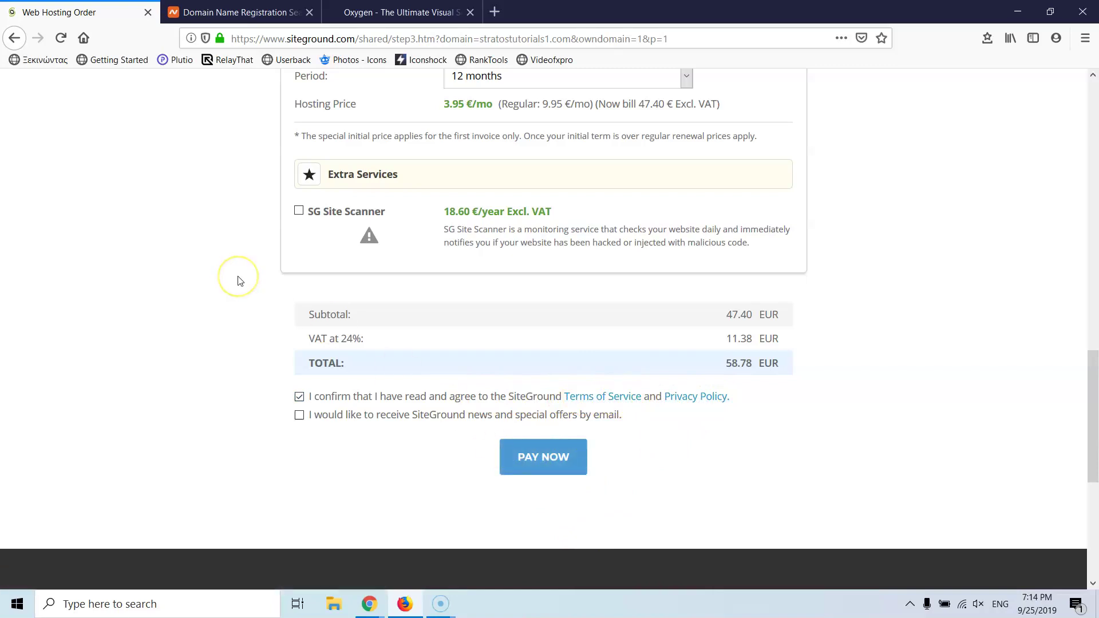
{"action": "scroll", "coordinate": [237, 278], "scroll_direction": "up", "scroll_amount": 6}
{"action": "scroll", "coordinate": [240, 280], "scroll_direction": "down", "scroll_amount": 3}
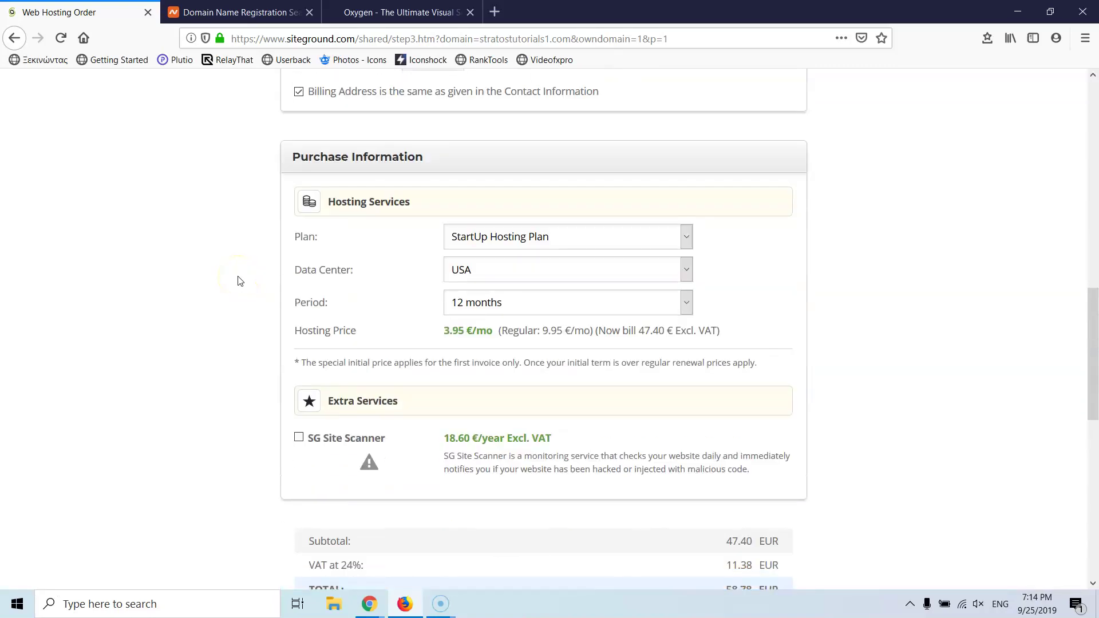
{"action": "scroll", "coordinate": [240, 281], "scroll_direction": "up", "scroll_amount": 4}
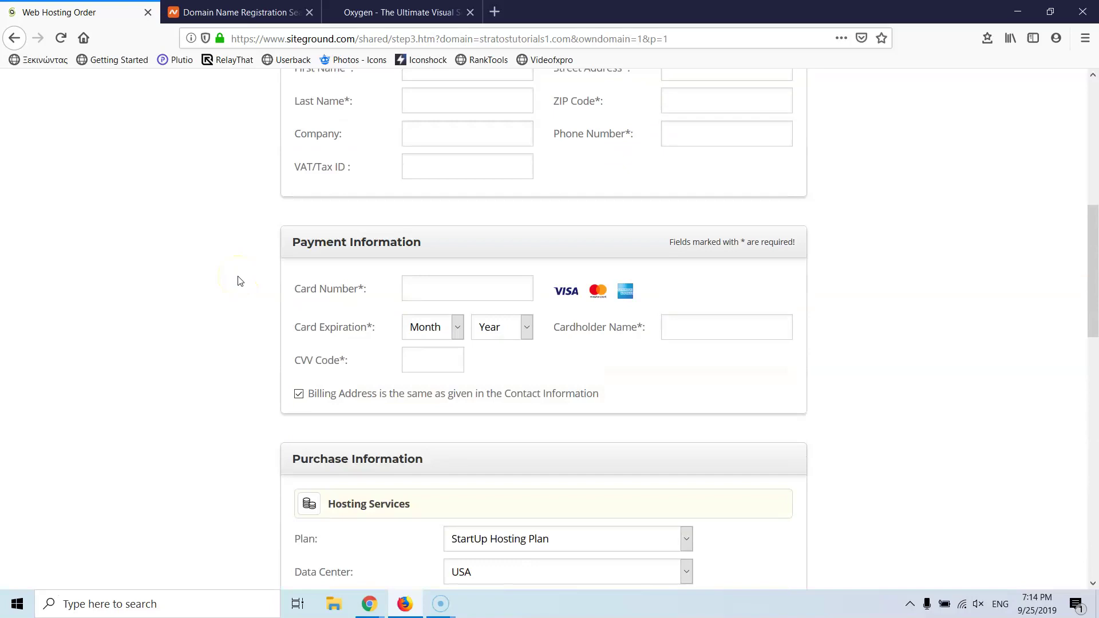
{"action": "scroll", "coordinate": [240, 281], "scroll_direction": "down", "scroll_amount": 6}
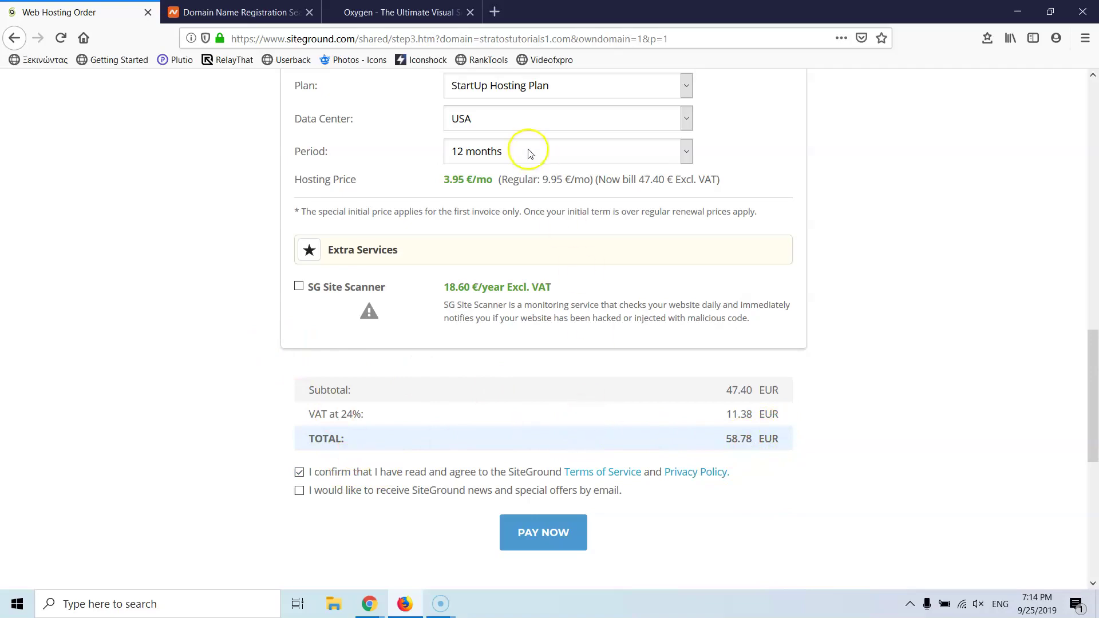
{"action": "scroll", "coordinate": [515, 186], "scroll_direction": "up", "scroll_amount": 2}
{"action": "scroll", "coordinate": [589, 307], "scroll_direction": "up", "scroll_amount": 10}
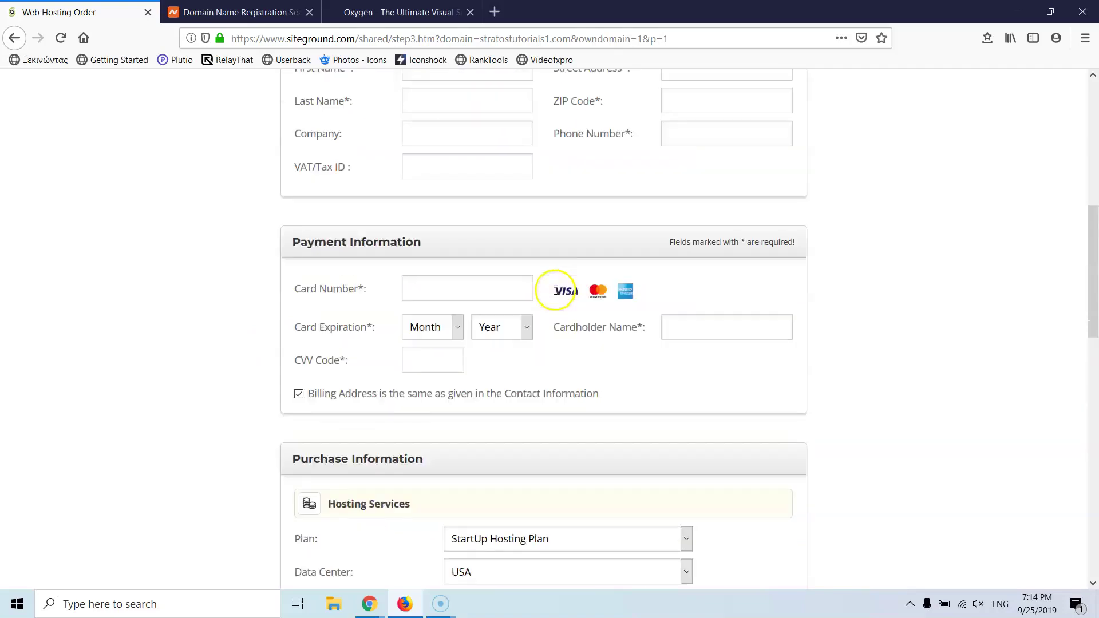
Step: Set the client country to United States, dropping VAT to 0% for a 47.40 EUR total
{"action": "left_click", "coordinate": [473, 422]}
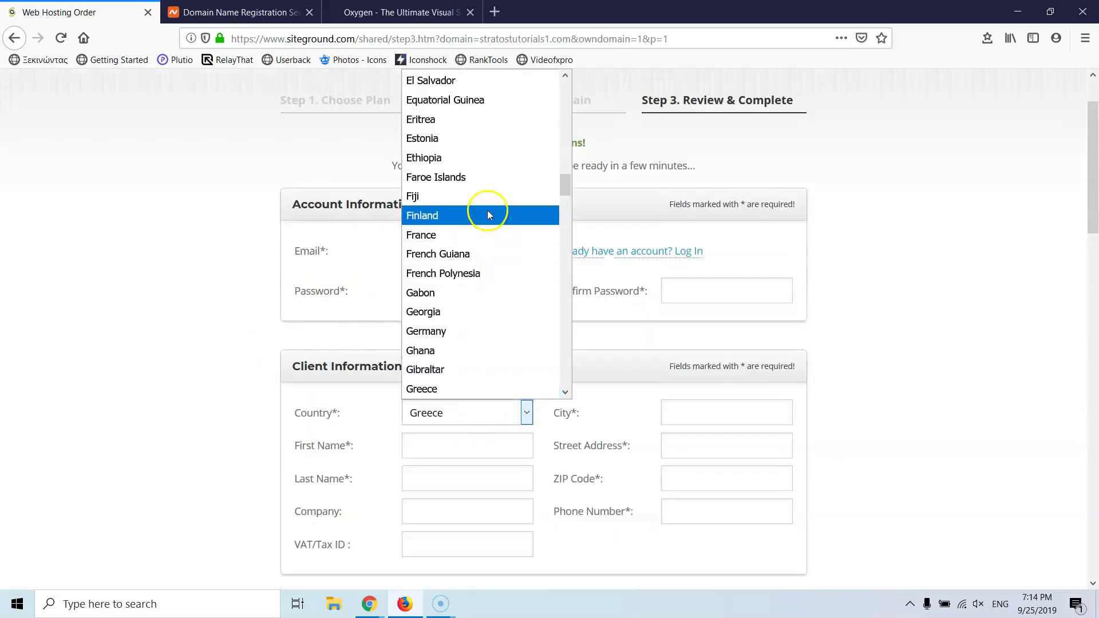
{"action": "scroll", "coordinate": [488, 213], "scroll_direction": "up", "scroll_amount": 15}
{"action": "scroll", "coordinate": [465, 118], "scroll_direction": "up", "scroll_amount": 3}
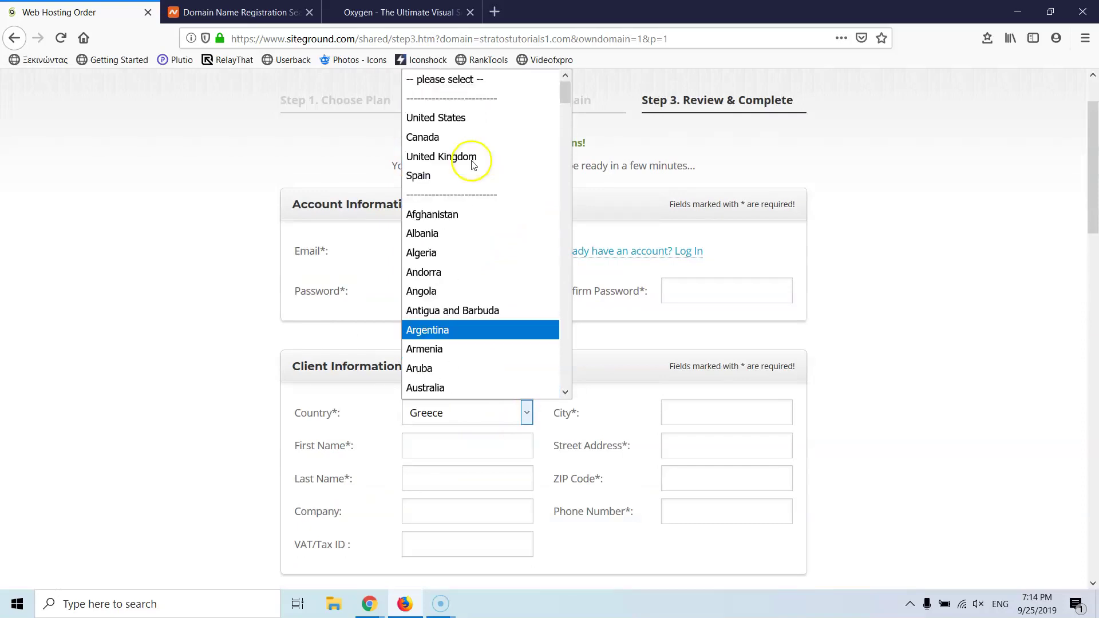
{"action": "left_click", "coordinate": [470, 112]}
{"action": "scroll", "coordinate": [252, 301], "scroll_direction": "down", "scroll_amount": 20}
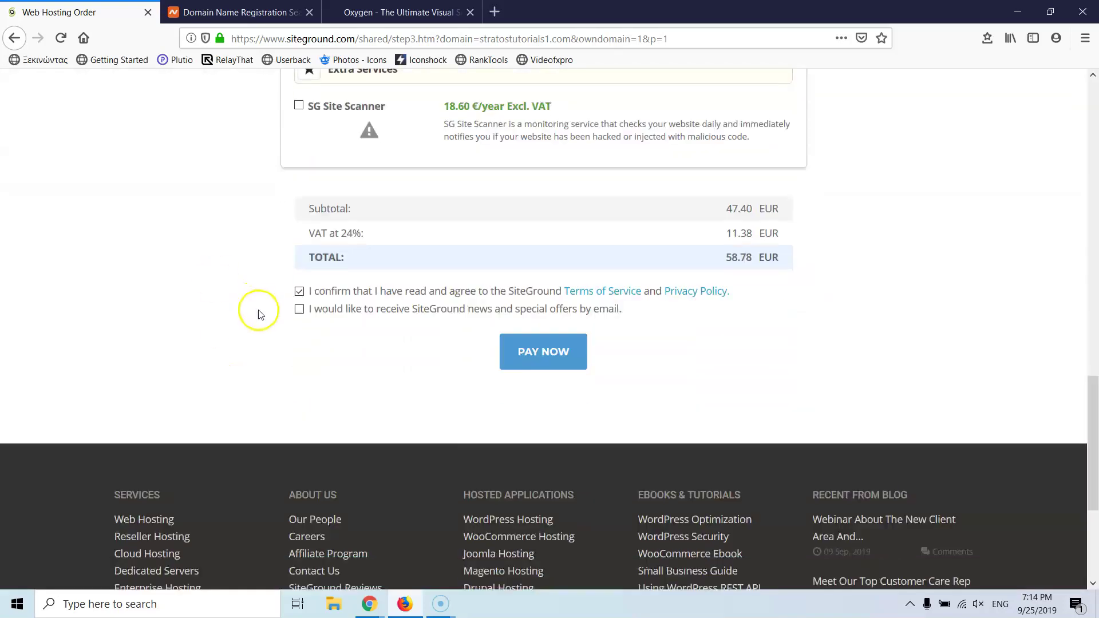
{"action": "scroll", "coordinate": [630, 349], "scroll_direction": "up", "scroll_amount": 10}
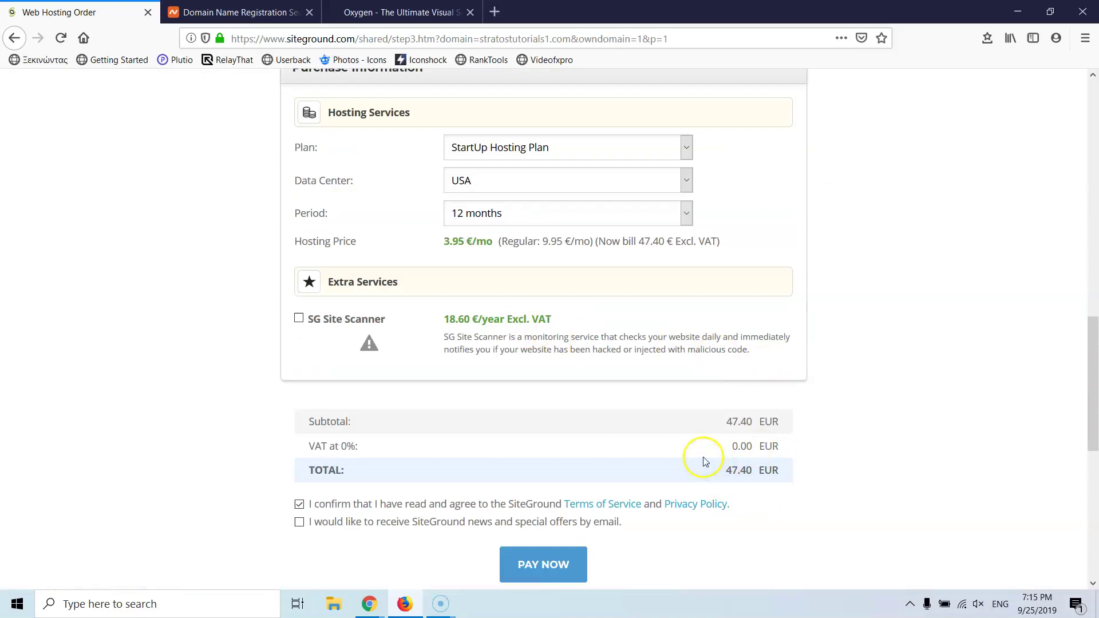
{"action": "left_click", "coordinate": [583, 425]}
{"action": "scroll", "coordinate": [278, 394], "scroll_direction": "up", "scroll_amount": 13}
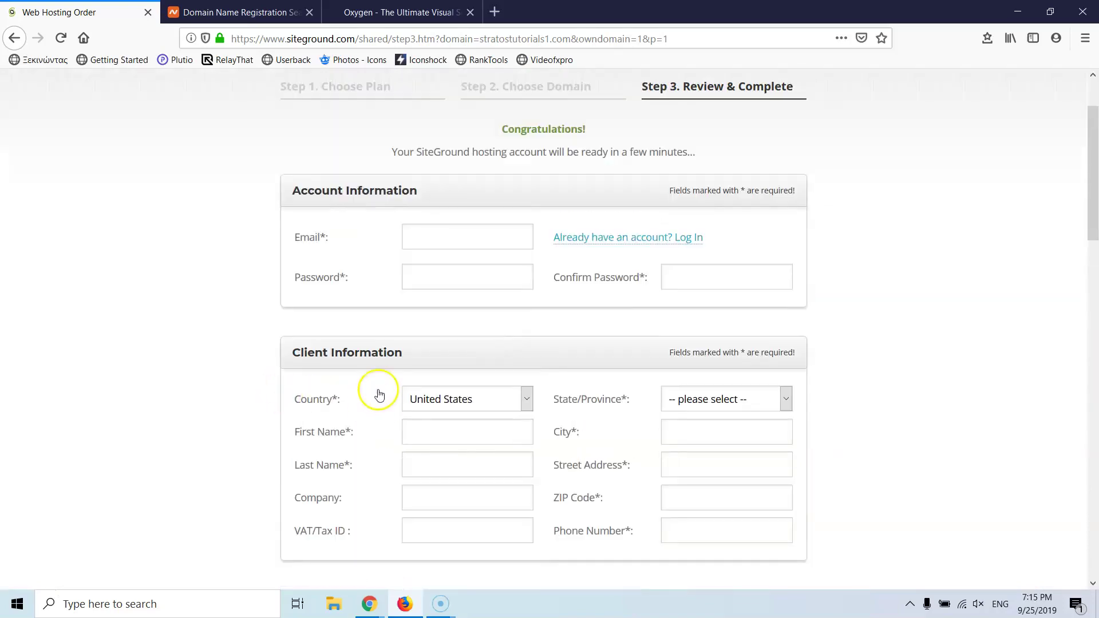
{"action": "scroll", "coordinate": [379, 393], "scroll_direction": "down", "scroll_amount": 15}
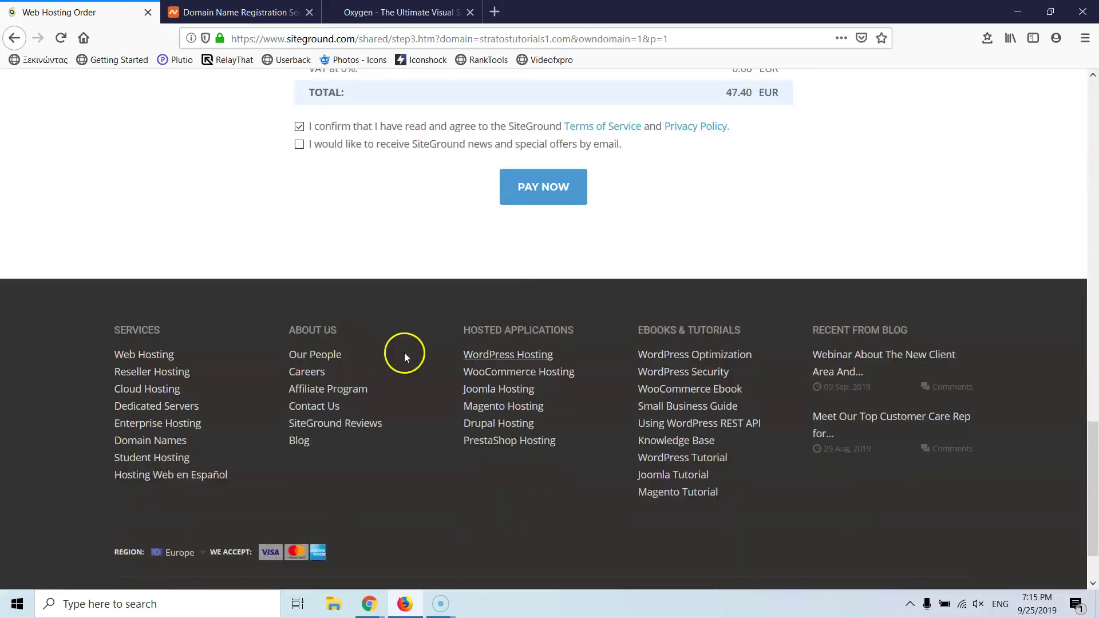
{"action": "scroll", "coordinate": [542, 279], "scroll_direction": "up", "scroll_amount": 3}
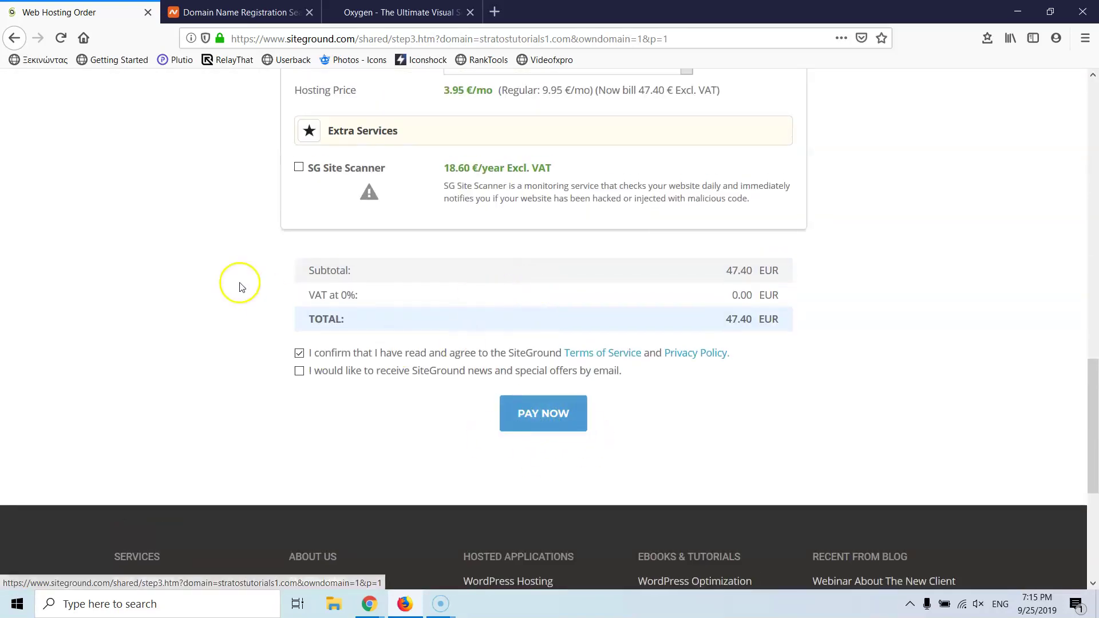
{"action": "left_click", "coordinate": [240, 12]}
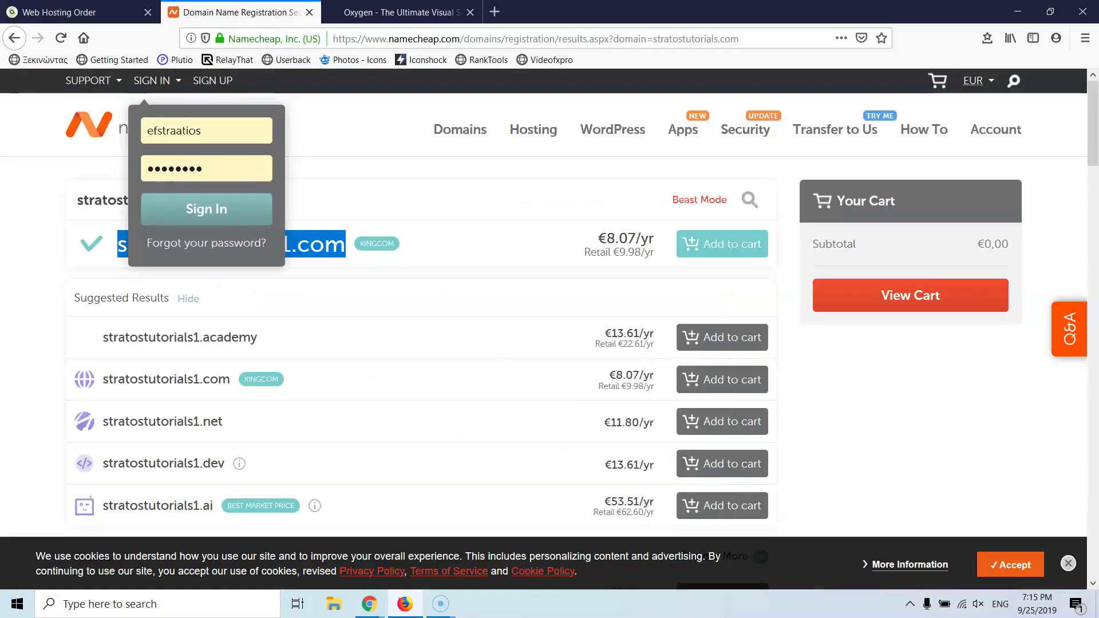
{"action": "left_click", "coordinate": [134, 13]}
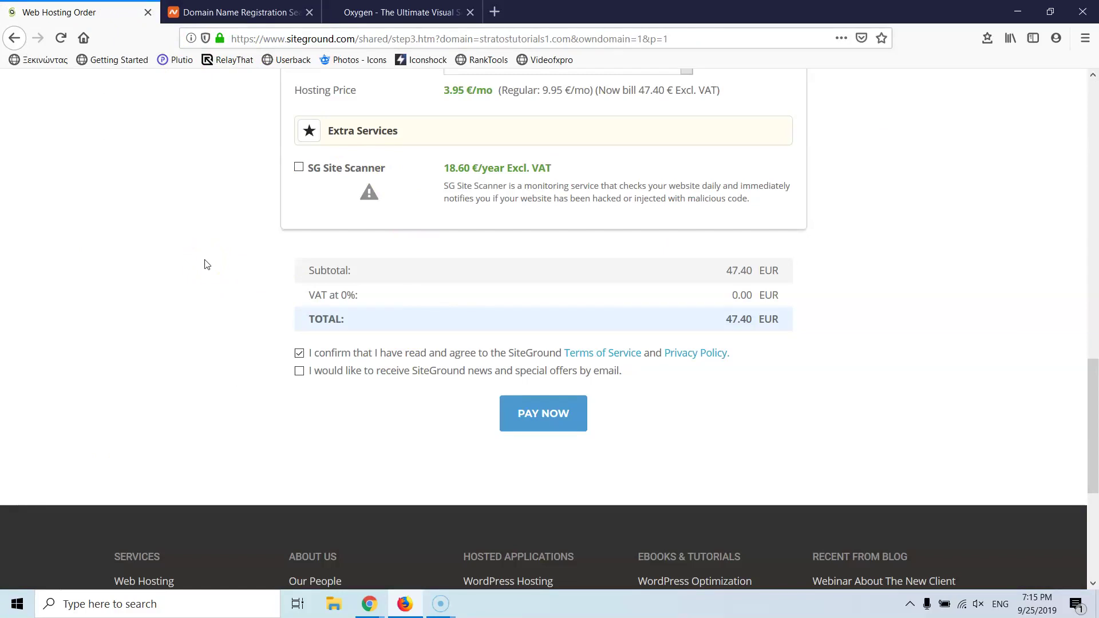
Step: Add stratostutorials1.com to the Namecheap cart and view the cart showing the €8,23 subtotal
{"action": "left_click", "coordinate": [254, 13]}
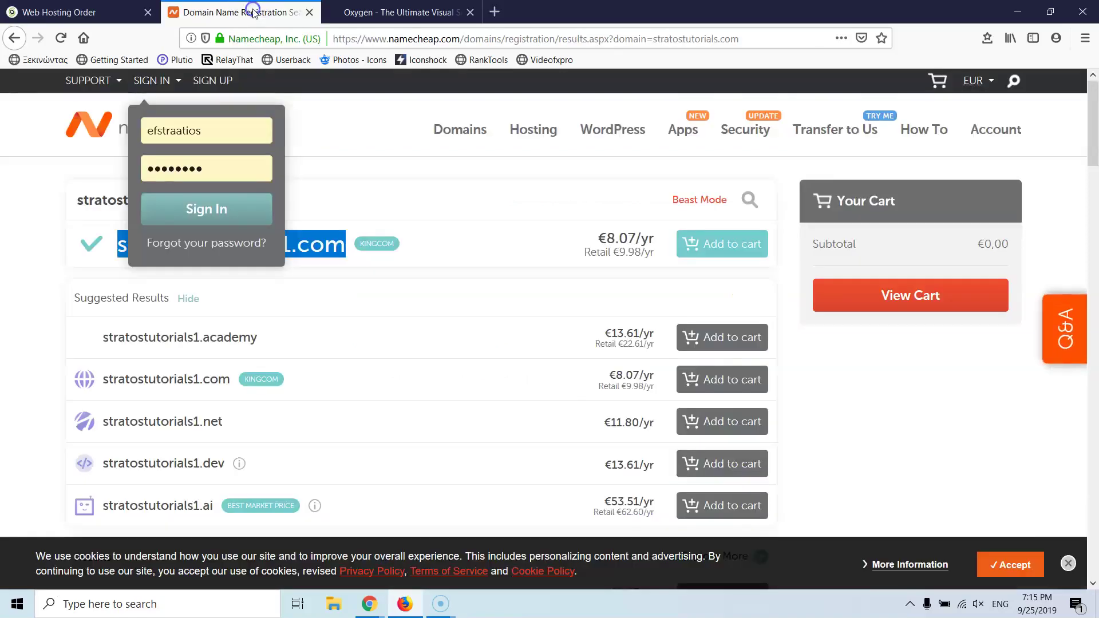
{"action": "left_click", "coordinate": [329, 152]}
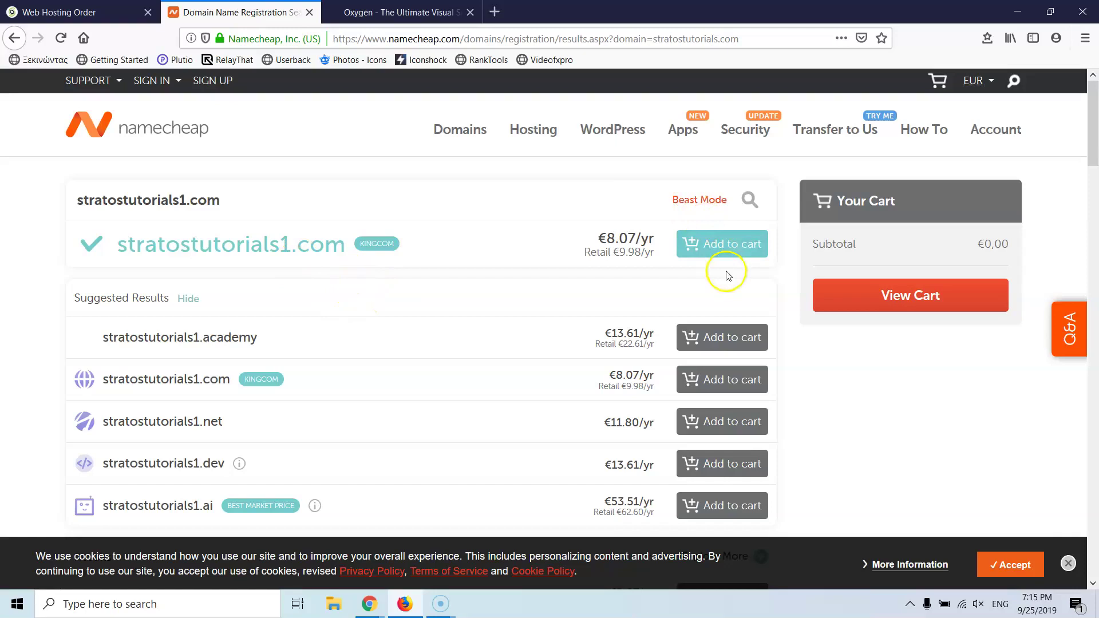
{"action": "left_click", "coordinate": [728, 245]}
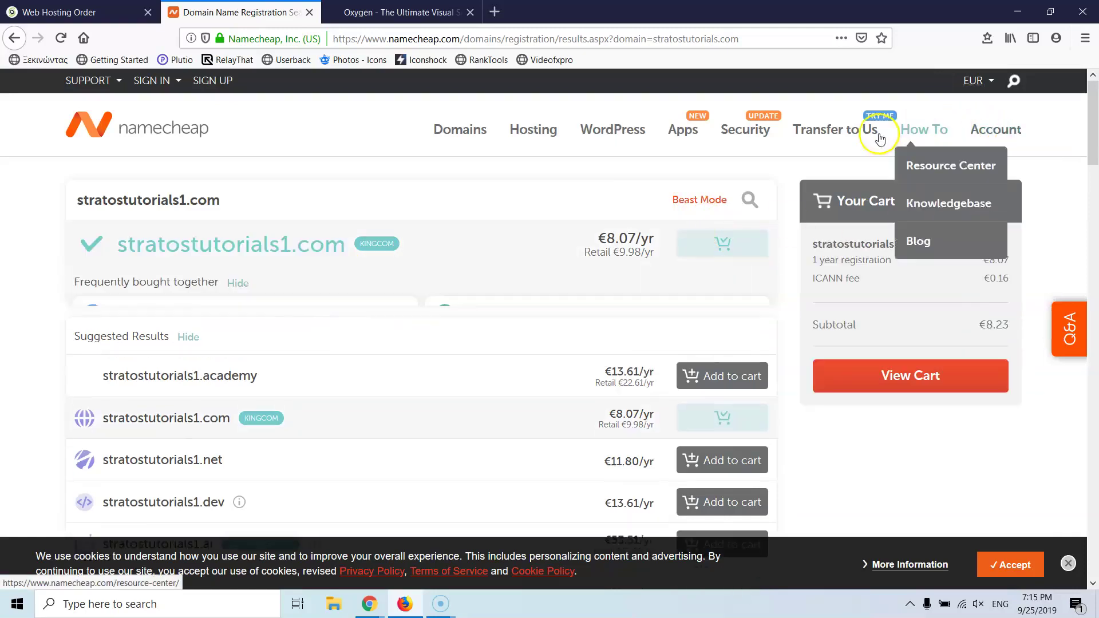
{"action": "left_click", "coordinate": [906, 381]}
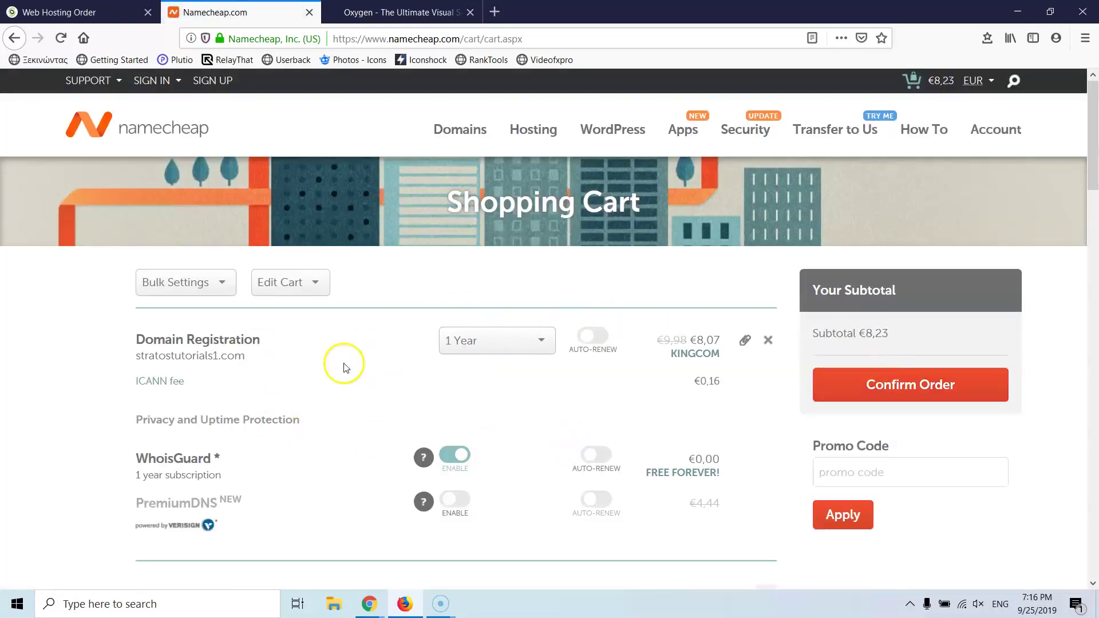
{"action": "scroll", "coordinate": [482, 383], "scroll_direction": "down", "scroll_amount": 3}
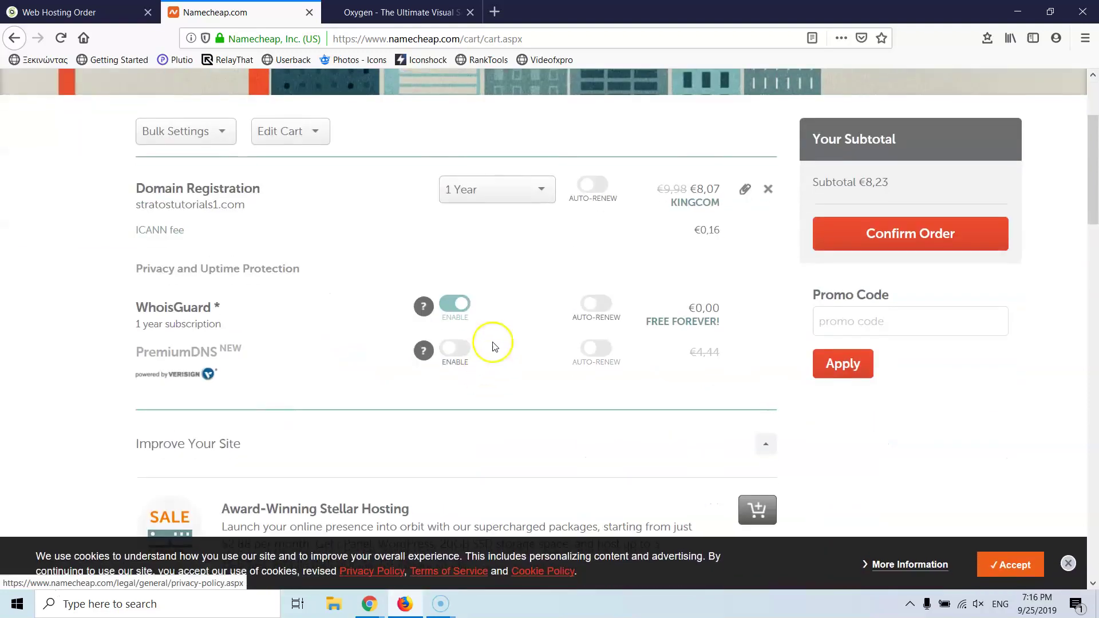
{"action": "left_click", "coordinate": [502, 199]}
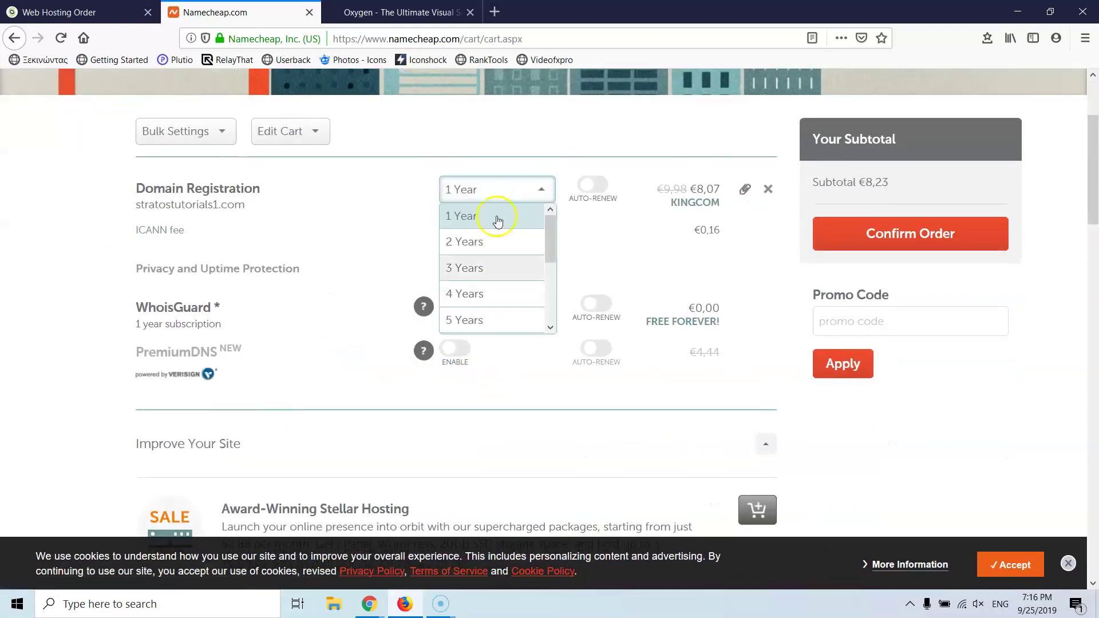
{"action": "left_click", "coordinate": [486, 201]}
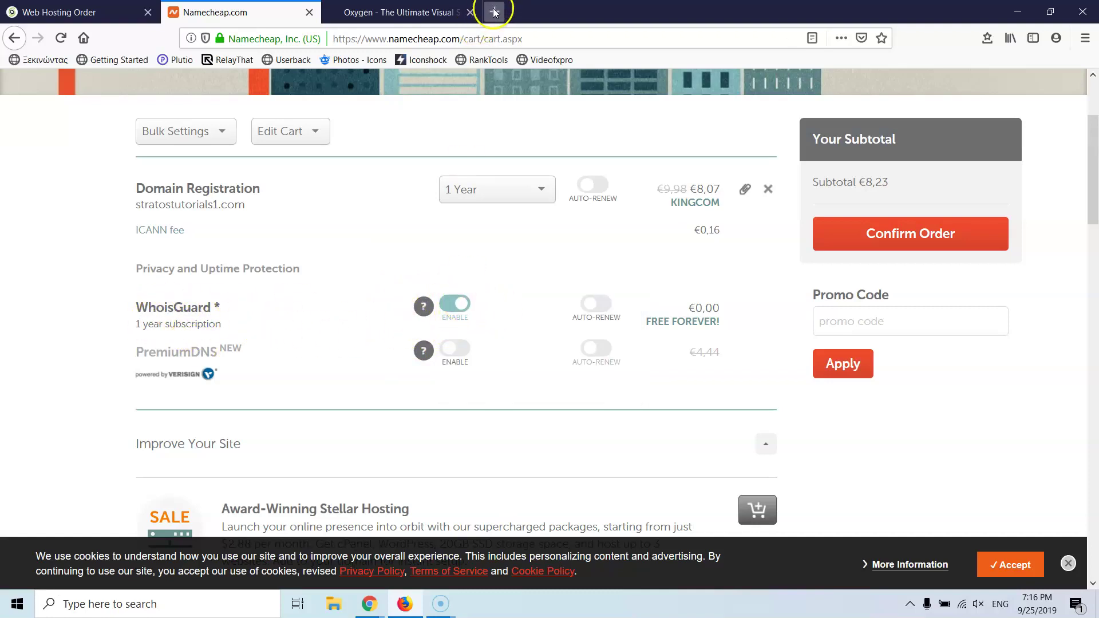
{"action": "left_click", "coordinate": [265, 322]}
{"action": "scroll", "coordinate": [257, 191], "scroll_direction": "up", "scroll_amount": 3}
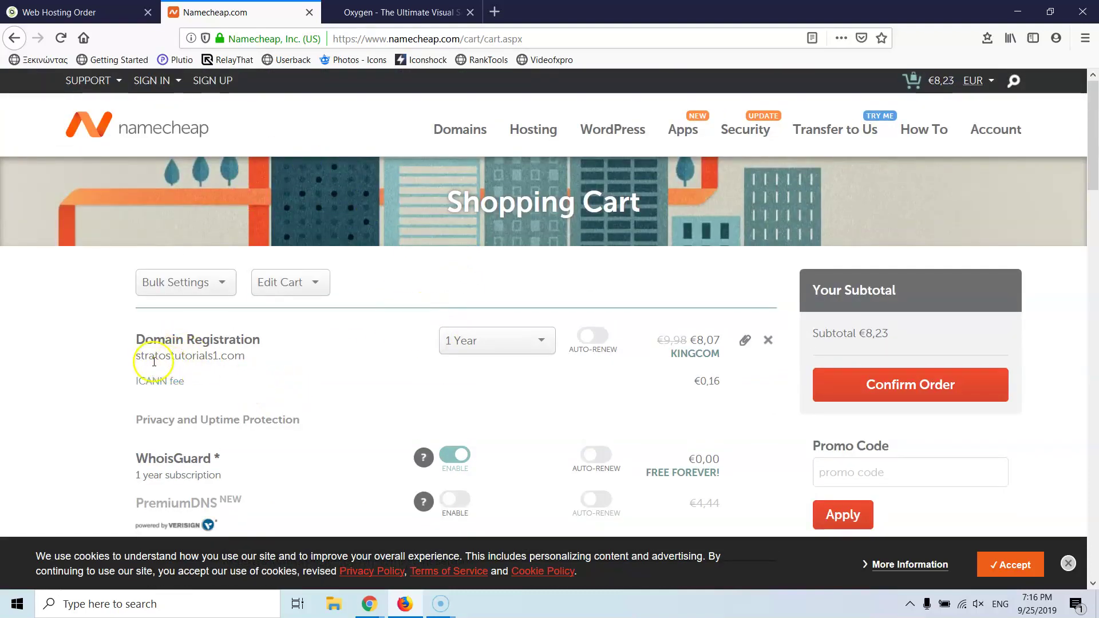
{"action": "left_click_drag", "start_coordinate": [136, 356], "coordinate": [241, 356]}
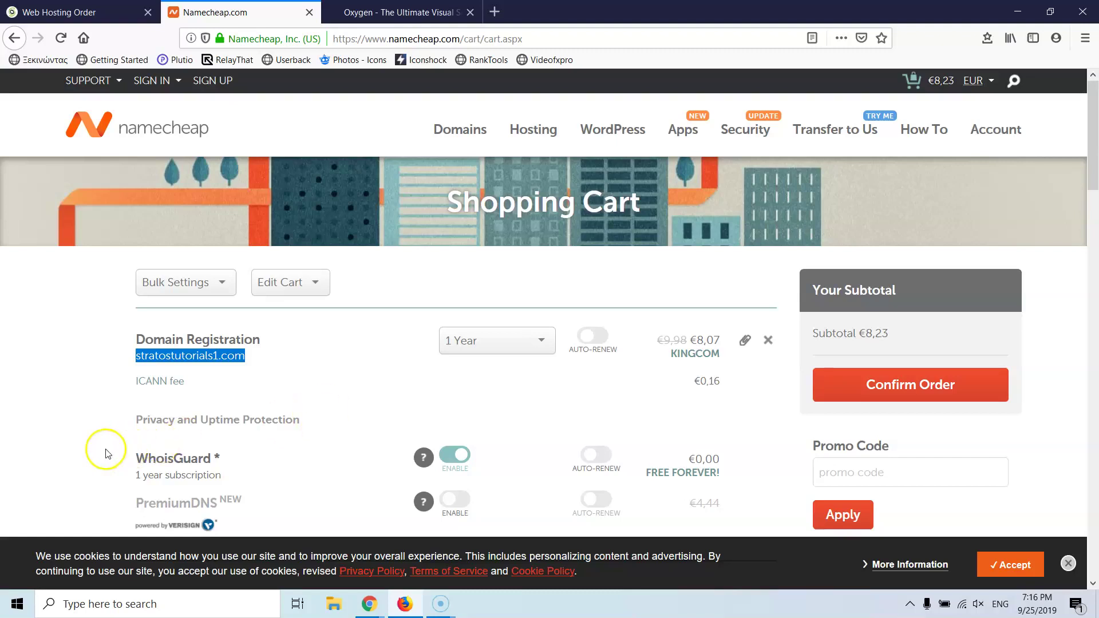
{"action": "scroll", "coordinate": [80, 454], "scroll_direction": "down", "scroll_amount": 3}
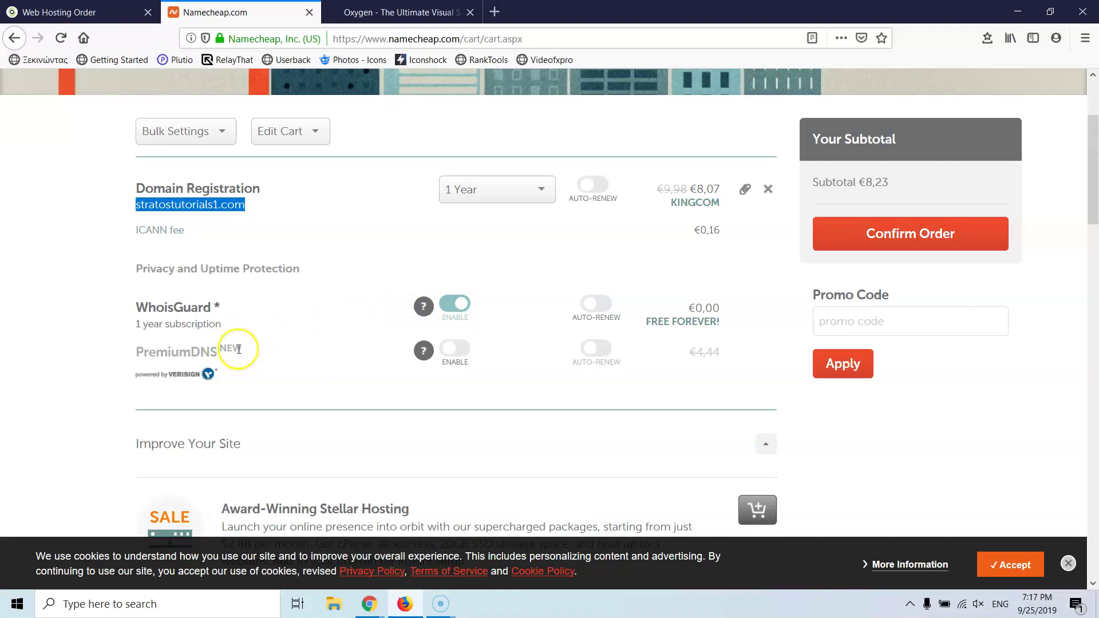
Step: Skip the Improve Your Site add-ons and confirm the €8.23 stratostutorials1.com order
{"action": "scroll", "coordinate": [713, 383], "scroll_direction": "down", "scroll_amount": 5}
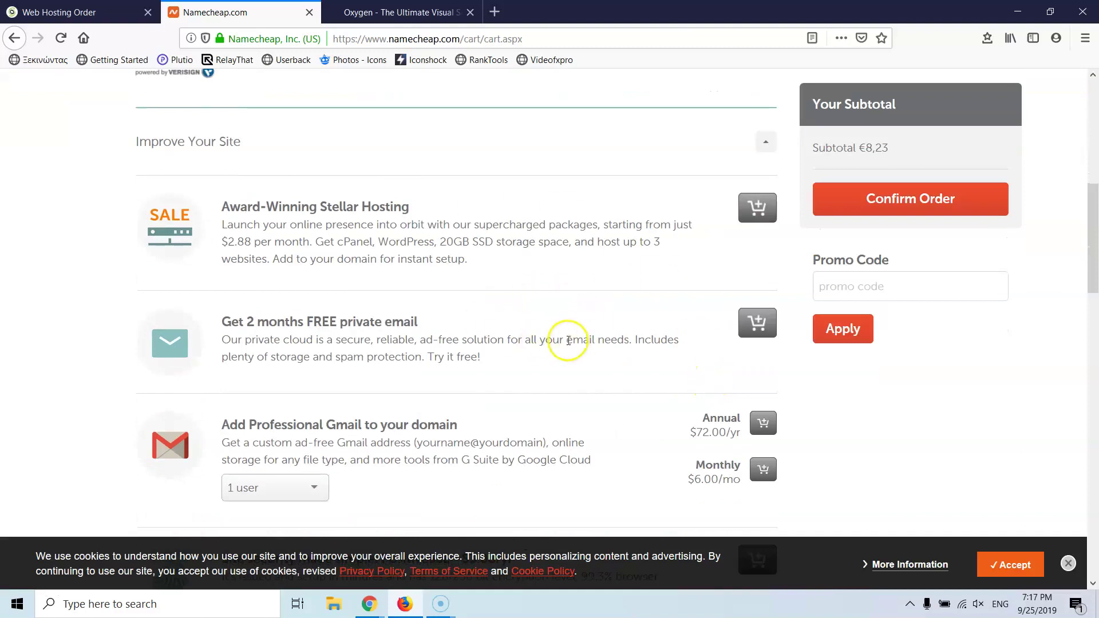
{"action": "scroll", "coordinate": [567, 344], "scroll_direction": "down", "scroll_amount": 3}
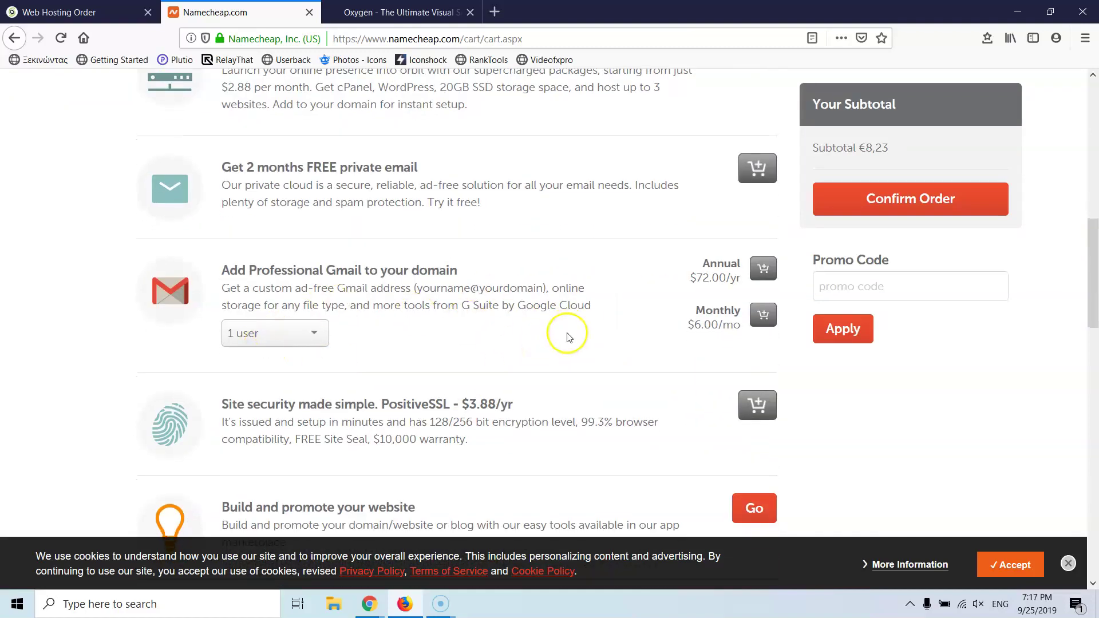
{"action": "scroll", "coordinate": [566, 333], "scroll_direction": "down", "scroll_amount": 5}
{"action": "scroll", "coordinate": [568, 338], "scroll_direction": "up", "scroll_amount": 17}
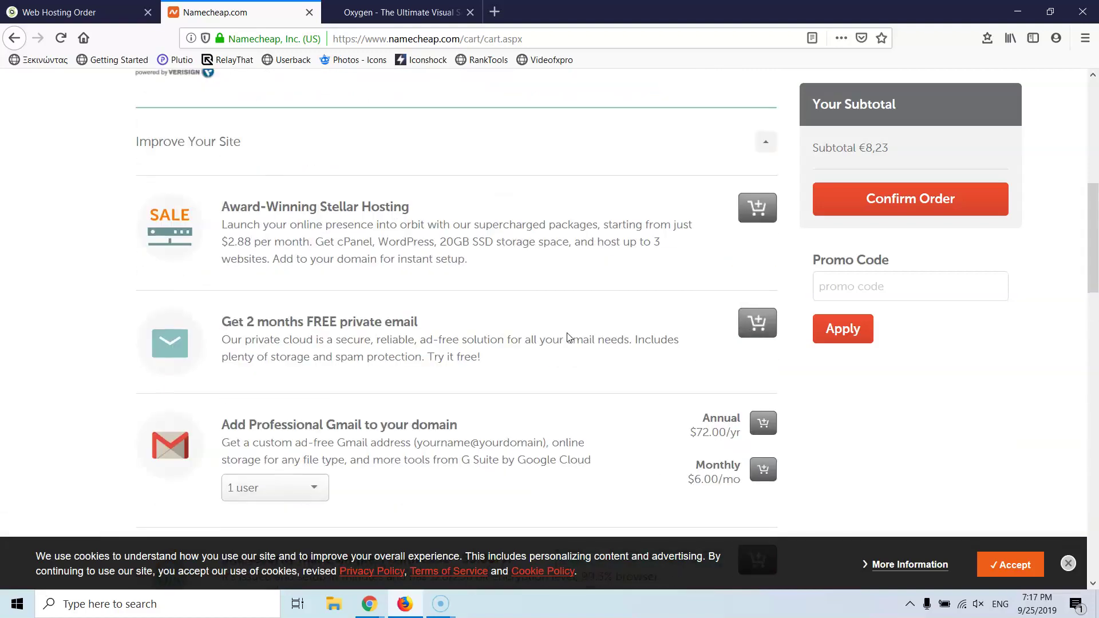
{"action": "scroll", "coordinate": [568, 337], "scroll_direction": "down", "scroll_amount": 5}
{"action": "scroll", "coordinate": [566, 336], "scroll_direction": "down", "scroll_amount": 16}
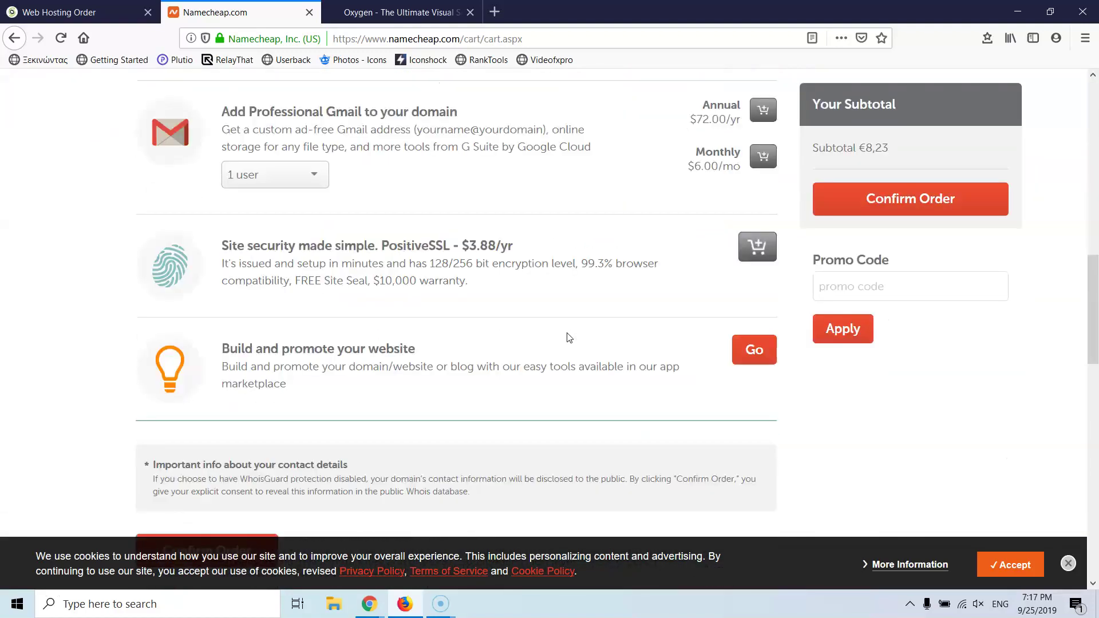
{"action": "scroll", "coordinate": [559, 342], "scroll_direction": "up", "scroll_amount": 6}
{"action": "left_click", "coordinate": [216, 422]}
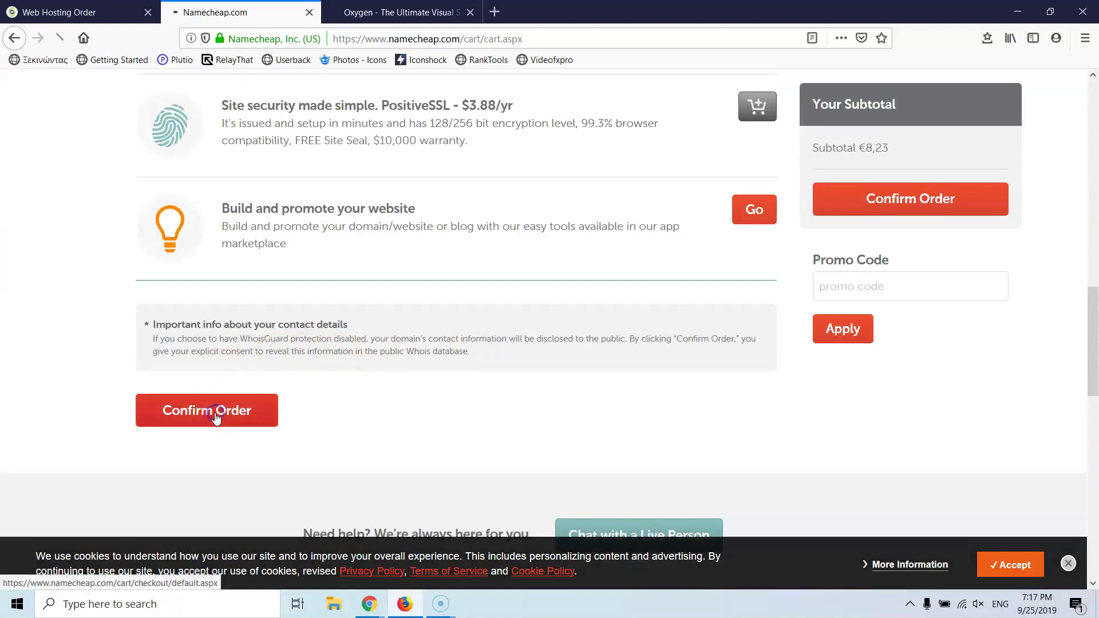
Step: Choose 'Create Account and Continue' on the Namecheap Login/Signup checkout page
{"action": "left_click", "coordinate": [513, 451]}
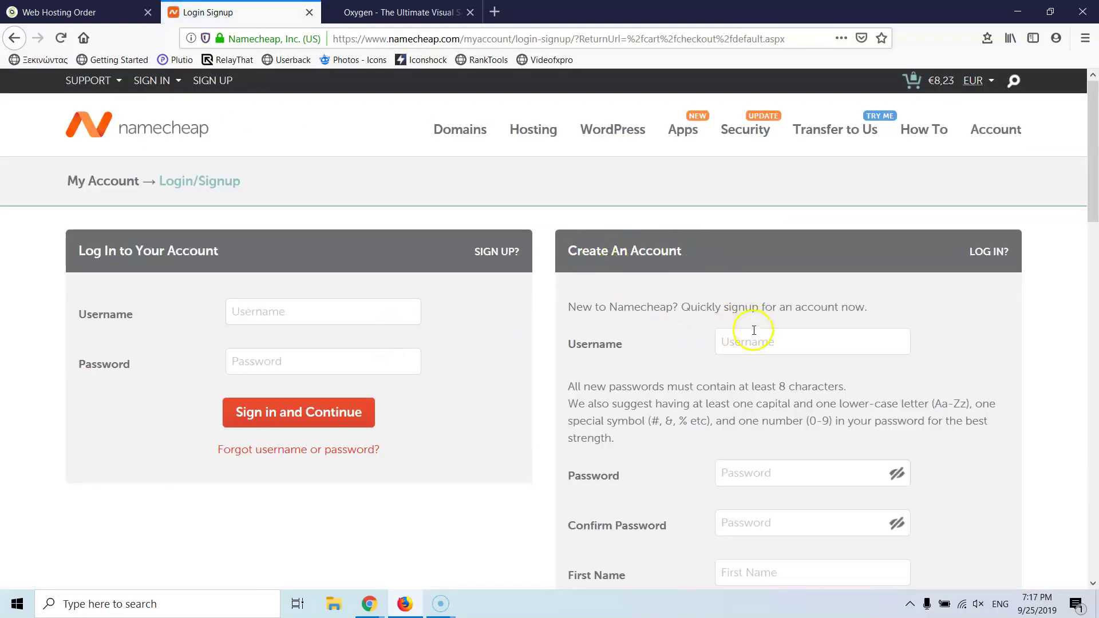
{"action": "scroll", "coordinate": [699, 369], "scroll_direction": "down", "scroll_amount": 10}
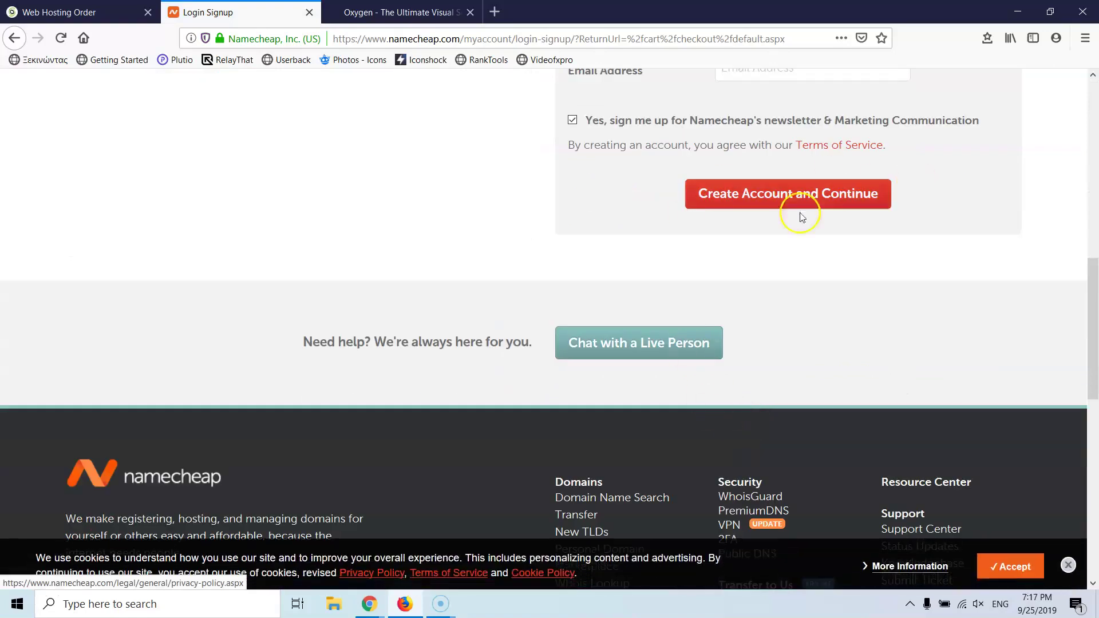
{"action": "left_click", "coordinate": [762, 203]}
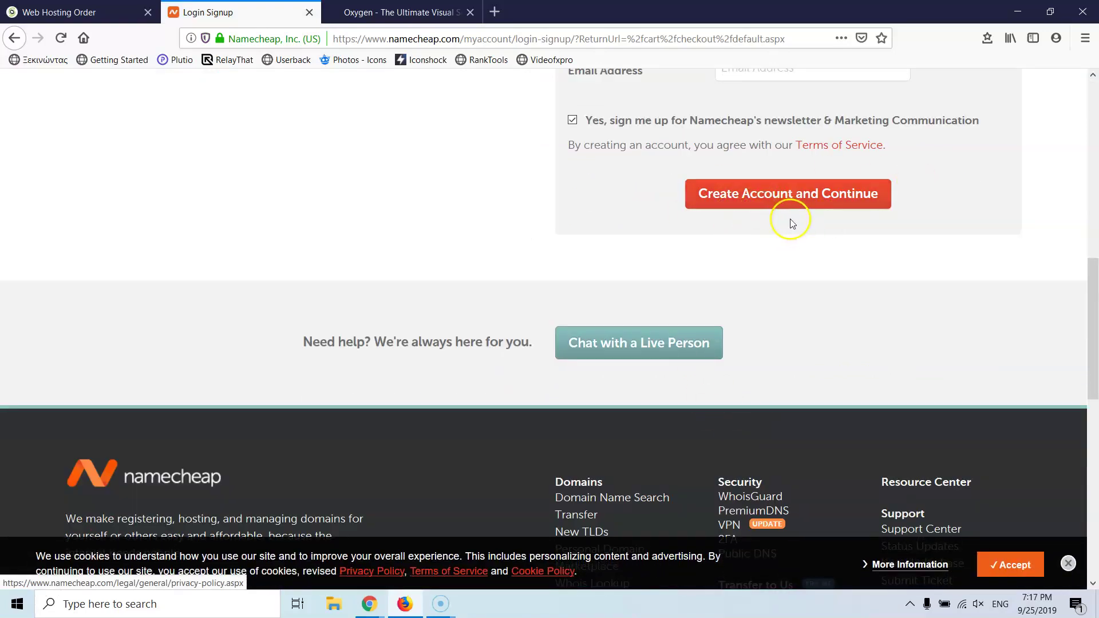
{"action": "scroll", "coordinate": [791, 232], "scroll_direction": "up", "scroll_amount": 2}
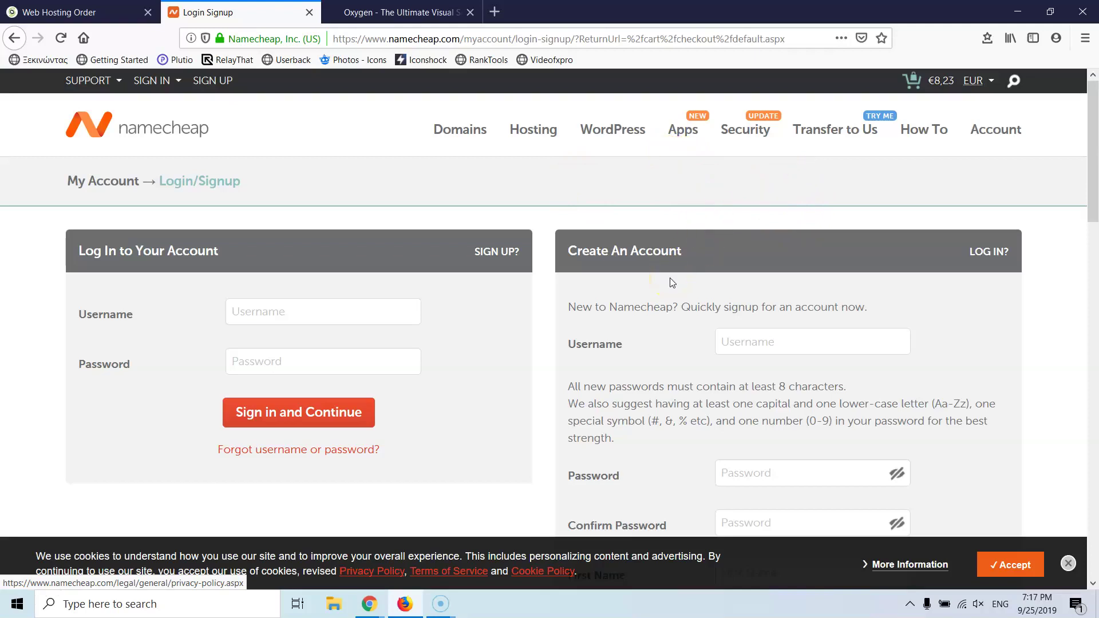
Step: Return to the SiteGround 'Web Hosting Order' tab and scroll to the top of the form
{"action": "left_click", "coordinate": [94, 12]}
{"action": "scroll", "coordinate": [277, 304], "scroll_direction": "up", "scroll_amount": 10}
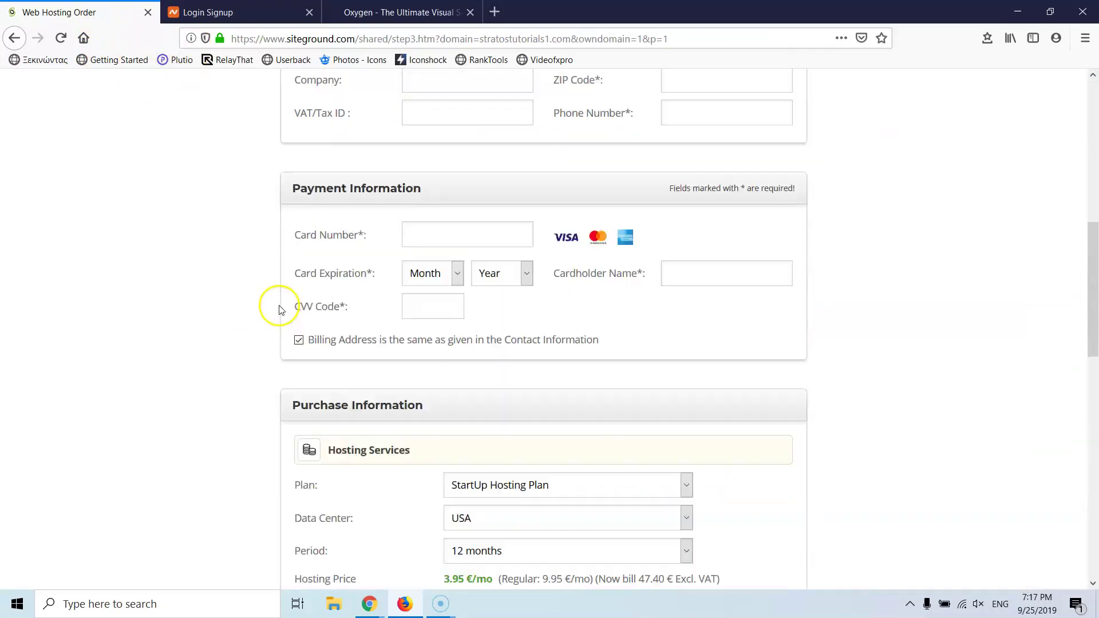
{"action": "scroll", "coordinate": [188, 256], "scroll_direction": "up", "scroll_amount": 6}
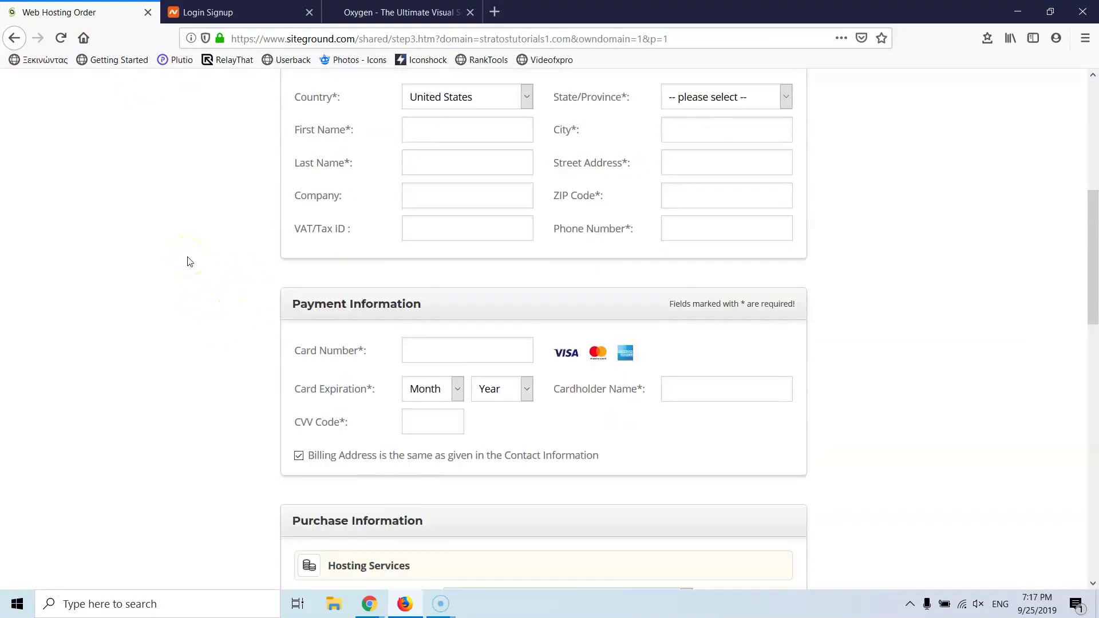